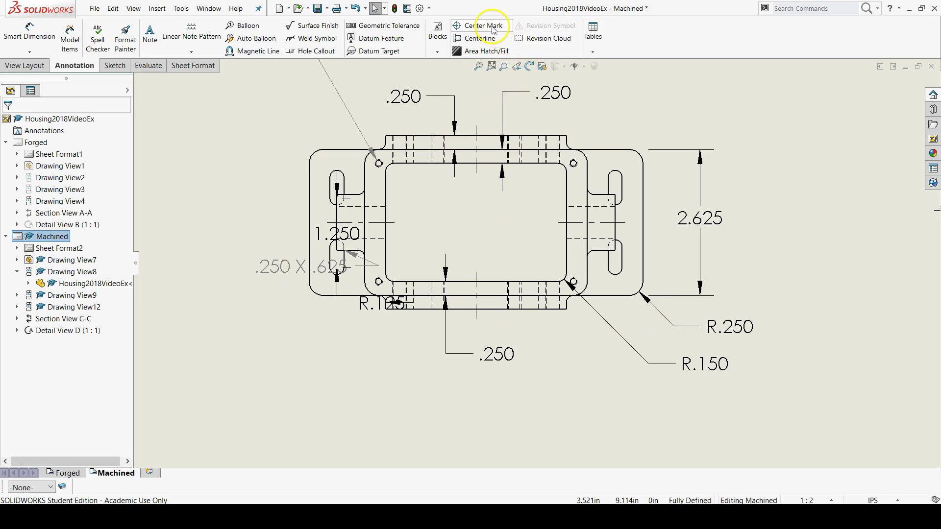
Try to add a circular center mark through the corner holes of the top view.
{"action": "left_click", "coordinate": [492, 27]}
{"action": "scroll", "coordinate": [419, 277], "scroll_direction": "down", "scroll_amount": 6}
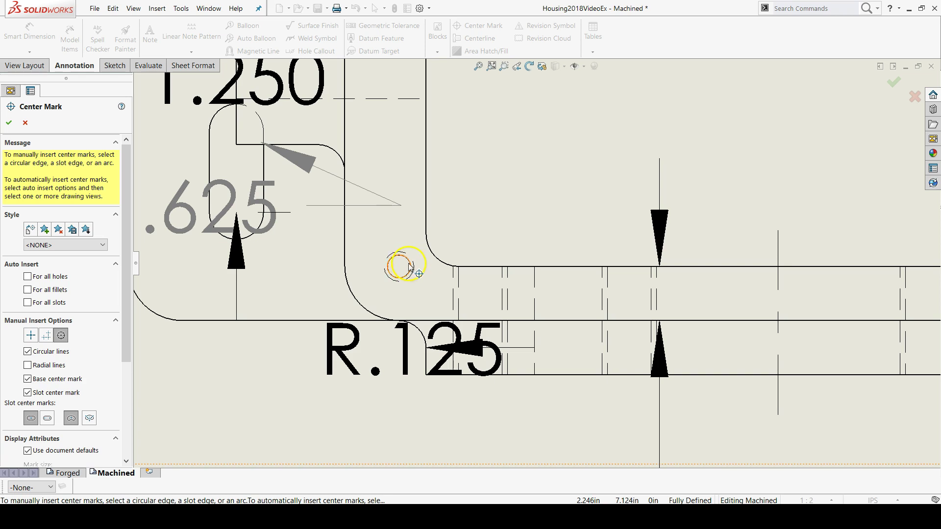
{"action": "left_click", "coordinate": [409, 264]}
{"action": "scroll", "coordinate": [588, 277], "scroll_direction": "up", "scroll_amount": 6}
{"action": "scroll", "coordinate": [793, 244], "scroll_direction": "down", "scroll_amount": 5}
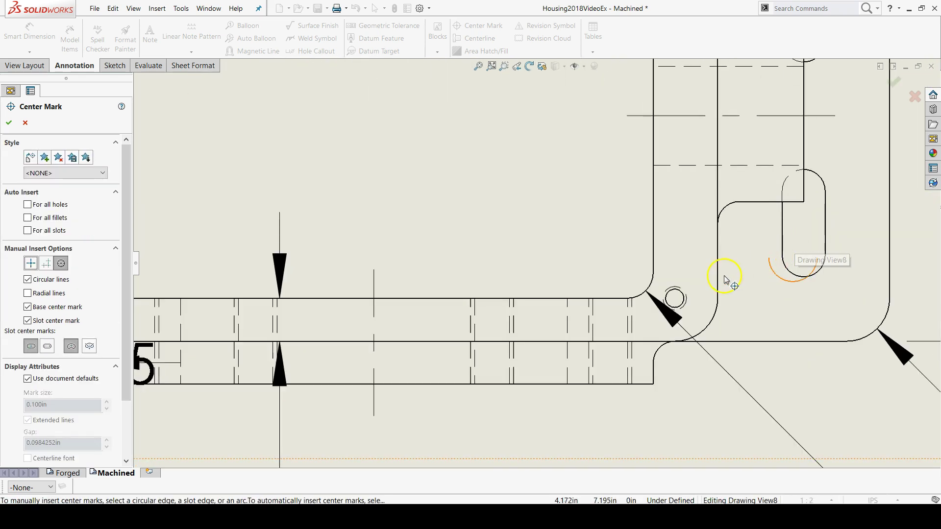
{"action": "left_click", "coordinate": [655, 300]}
{"action": "scroll", "coordinate": [681, 291], "scroll_direction": "up", "scroll_amount": 4}
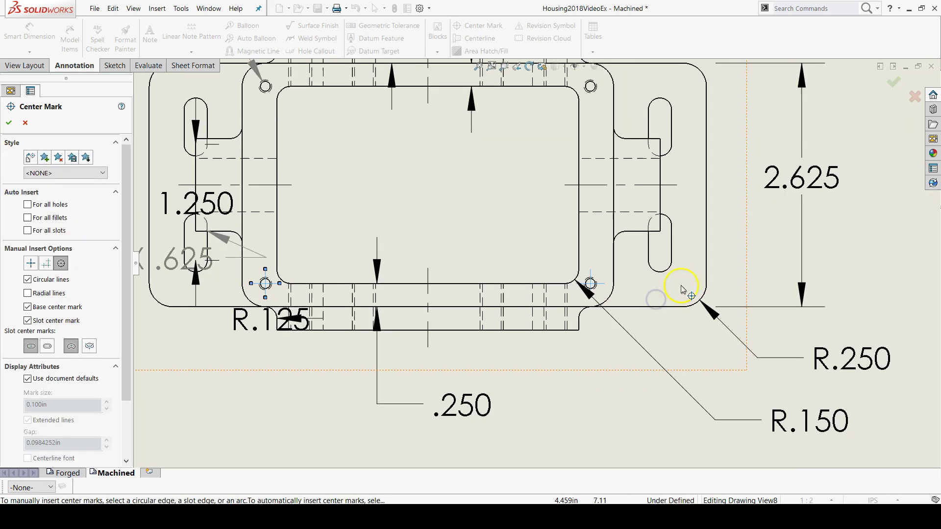
{"action": "scroll", "coordinate": [591, 89], "scroll_direction": "down", "scroll_amount": 5}
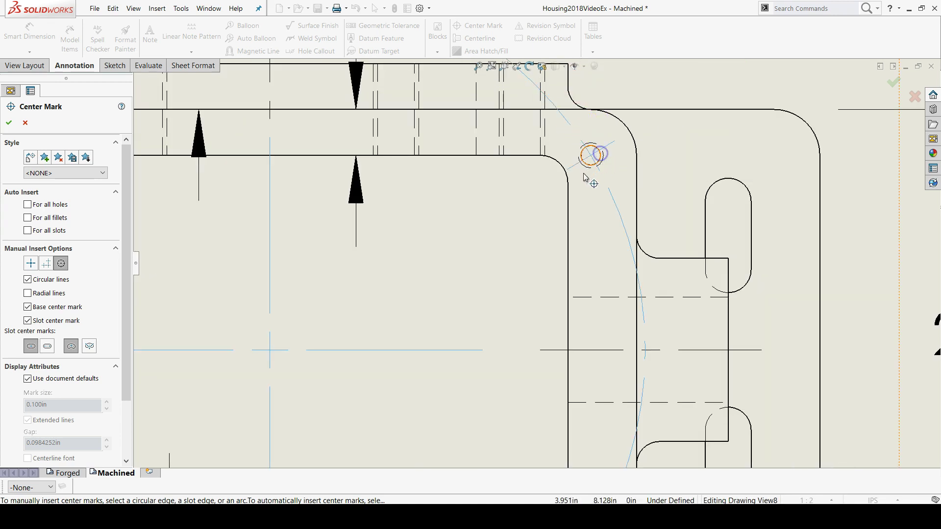
{"action": "scroll", "coordinate": [500, 213], "scroll_direction": "up", "scroll_amount": 5}
{"action": "scroll", "coordinate": [378, 235], "scroll_direction": "down", "scroll_amount": 6}
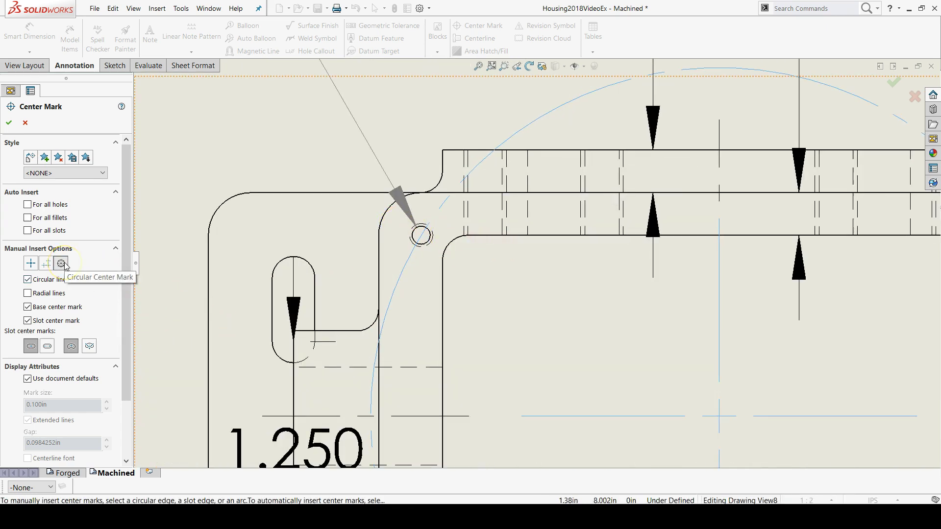
Add single center marks to the four corner holes of the top view using the document default size.
{"action": "left_click", "coordinate": [31, 264]}
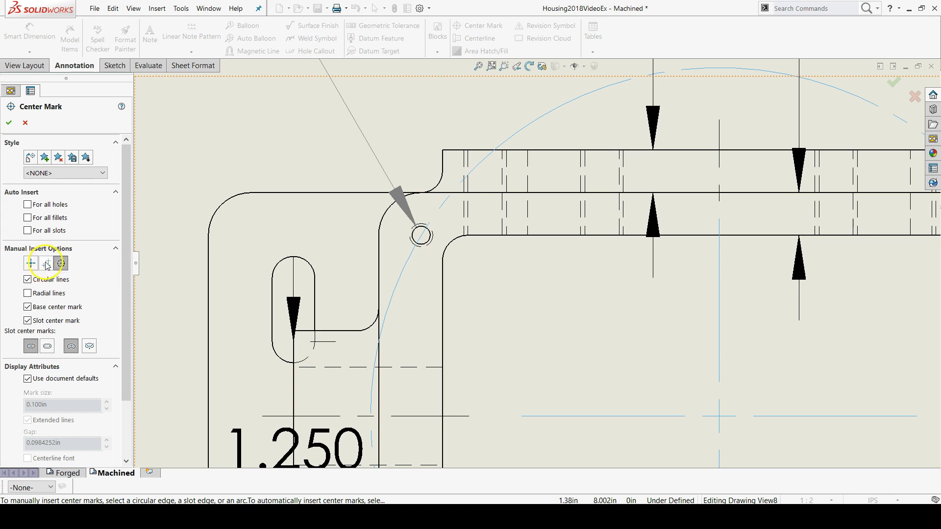
{"action": "left_click", "coordinate": [35, 267]}
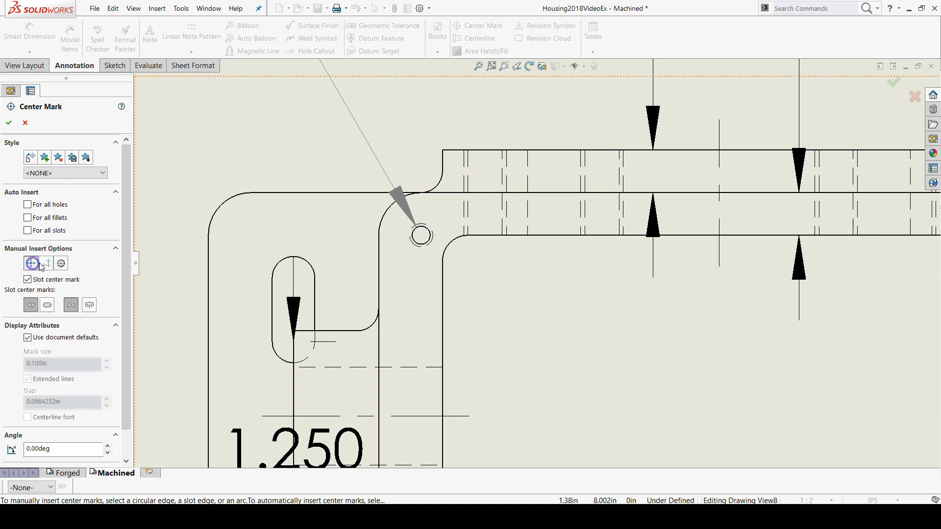
{"action": "scroll", "coordinate": [577, 299], "scroll_direction": "up", "scroll_amount": 6}
{"action": "scroll", "coordinate": [607, 292], "scroll_direction": "down", "scroll_amount": 1}
{"action": "scroll", "coordinate": [499, 226], "scroll_direction": "down", "scroll_amount": 6}
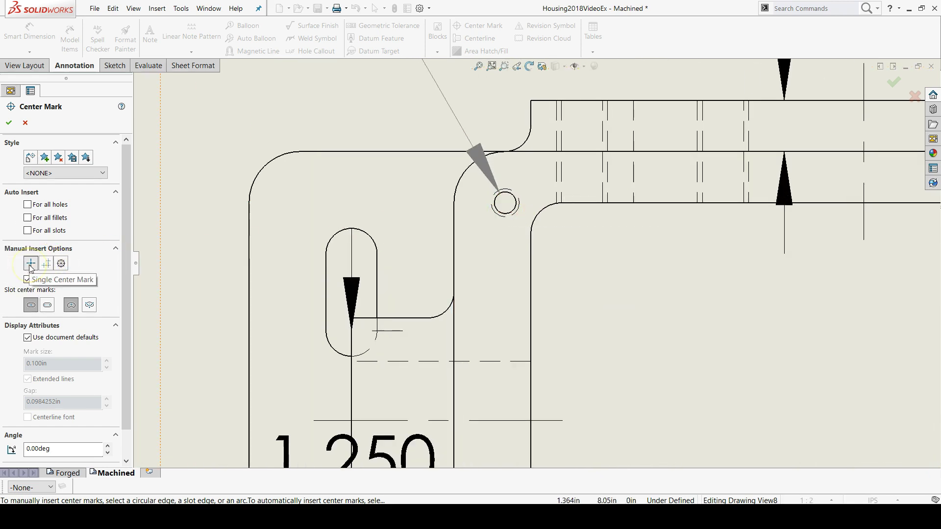
{"action": "left_click", "coordinate": [507, 210]}
{"action": "scroll", "coordinate": [691, 313], "scroll_direction": "up", "scroll_amount": 6}
{"action": "scroll", "coordinate": [788, 374], "scroll_direction": "down", "scroll_amount": 2}
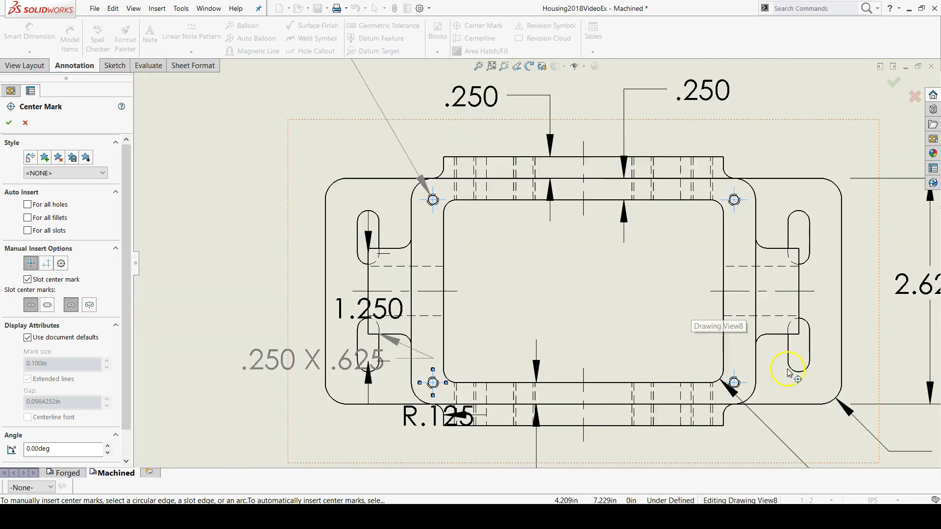
{"action": "left_click", "coordinate": [10, 122]}
{"action": "scroll", "coordinate": [646, 326], "scroll_direction": "up", "scroll_amount": 6}
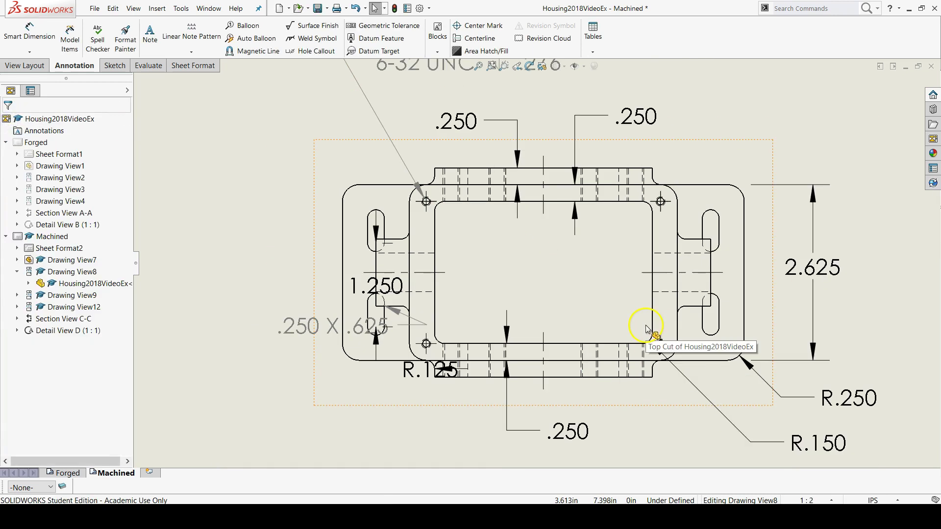
Move the isometric view and Detail D farther right on the sheet to free space beside the top view.
{"action": "scroll", "coordinate": [691, 320], "scroll_direction": "down", "scroll_amount": 1}
{"action": "scroll", "coordinate": [524, 251], "scroll_direction": "down", "scroll_amount": 1}
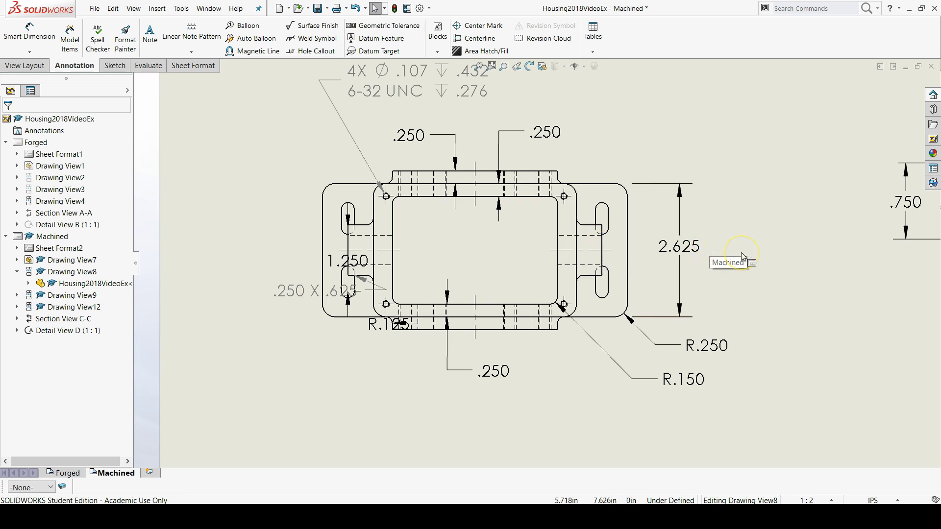
{"action": "scroll", "coordinate": [753, 266], "scroll_direction": "up", "scroll_amount": 5}
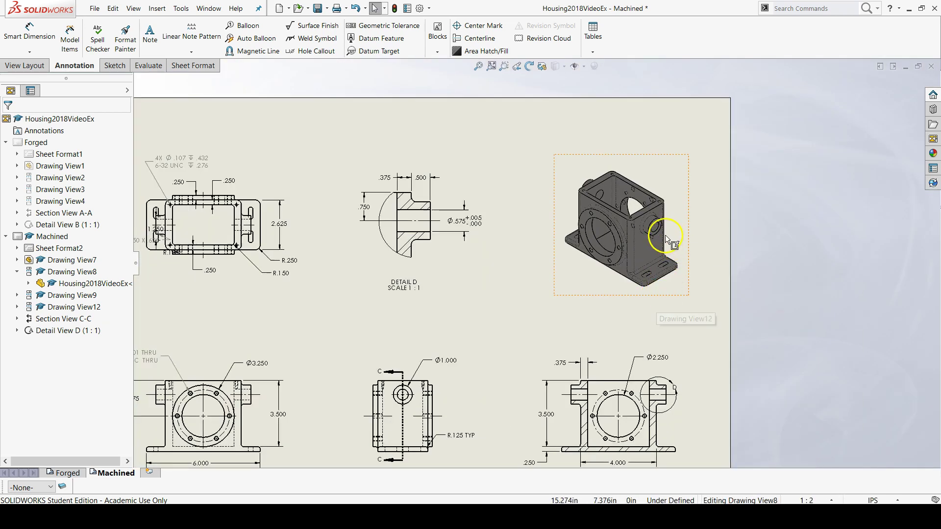
{"action": "left_click_drag", "start_coordinate": [664, 231], "coordinate": [705, 234]}
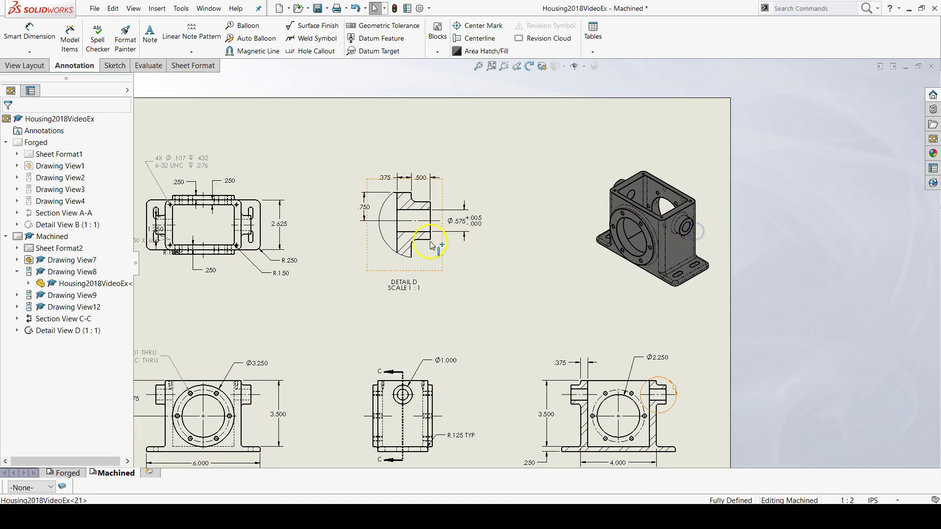
{"action": "left_click_drag", "start_coordinate": [427, 242], "coordinate": [520, 240]}
{"action": "left_click", "coordinate": [398, 289]}
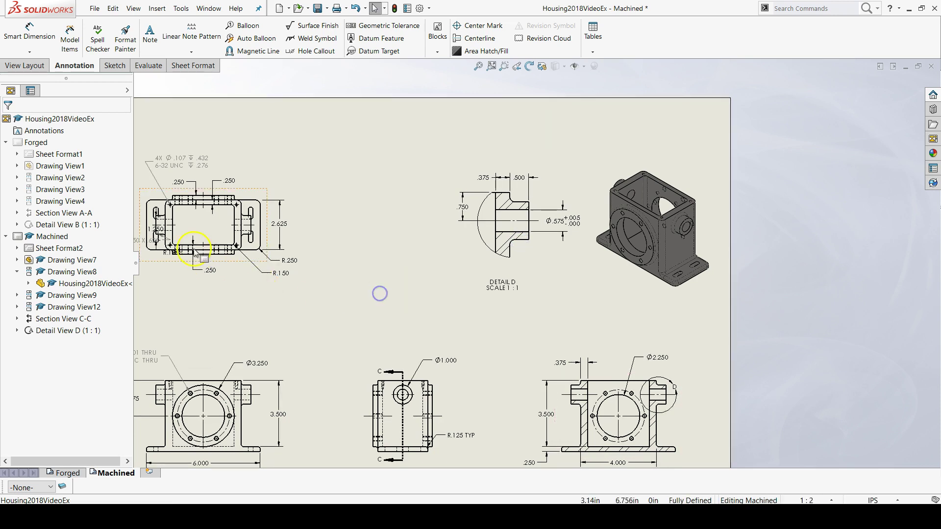
Create a detail view of the top view's left slotted end with a circle of about 1.577 radius, placed between the top view and Detail D.
{"action": "scroll", "coordinate": [199, 248], "scroll_direction": "up", "scroll_amount": 1}
{"action": "scroll", "coordinate": [255, 233], "scroll_direction": "down", "scroll_amount": 4}
{"action": "scroll", "coordinate": [550, 299], "scroll_direction": "up", "scroll_amount": 4}
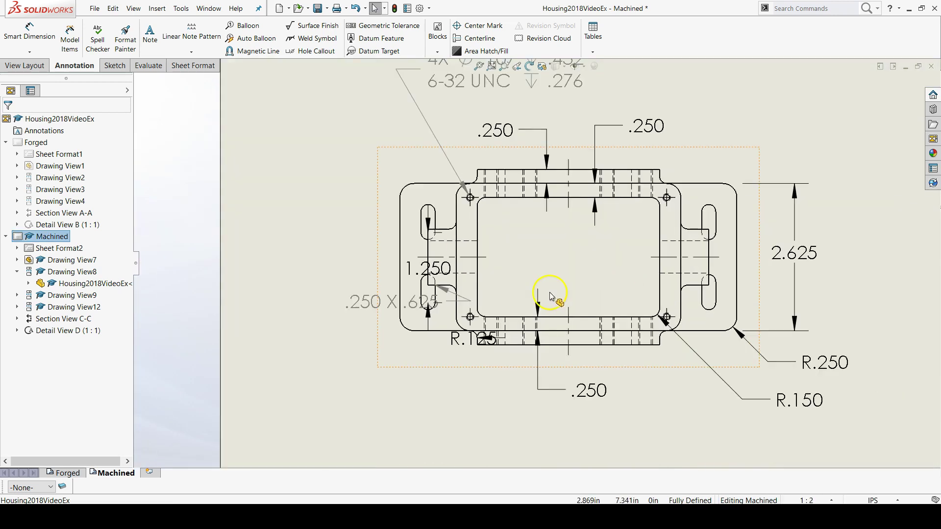
{"action": "left_click", "coordinate": [33, 67]}
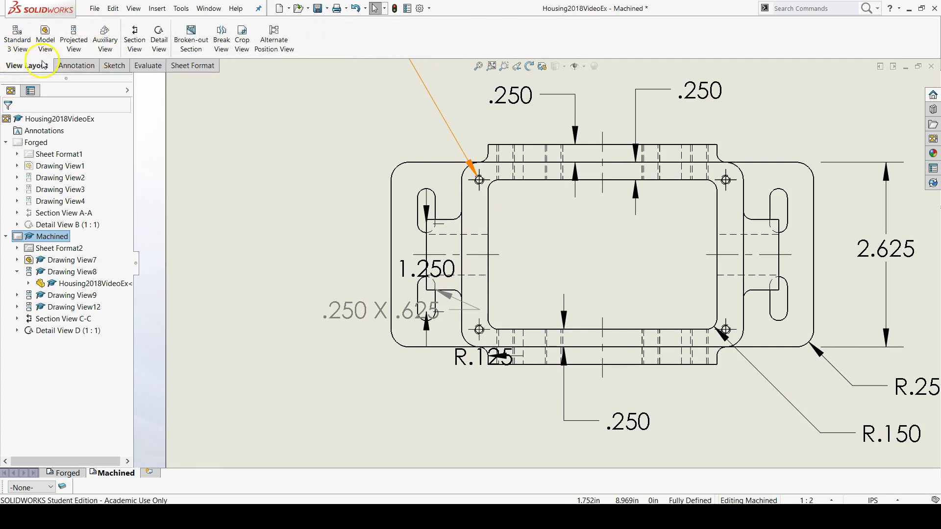
{"action": "left_click", "coordinate": [159, 45]}
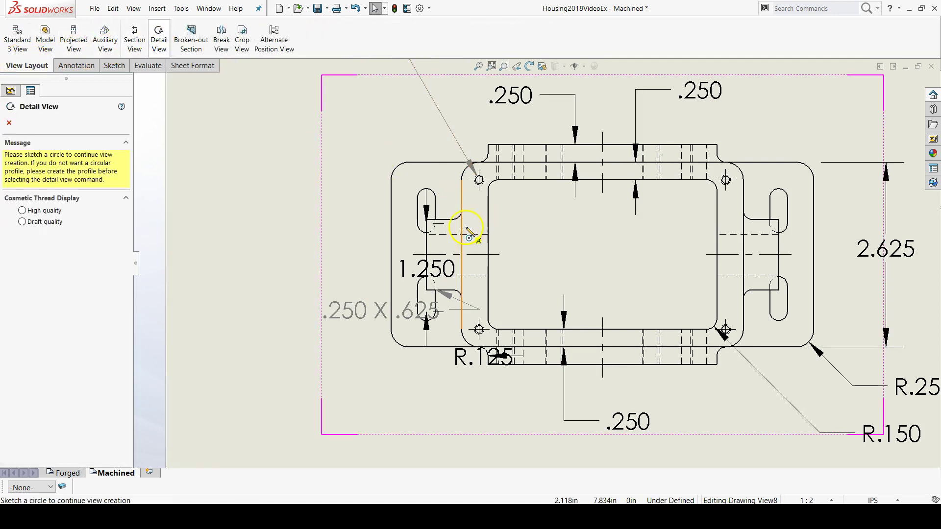
{"action": "left_click", "coordinate": [440, 255]}
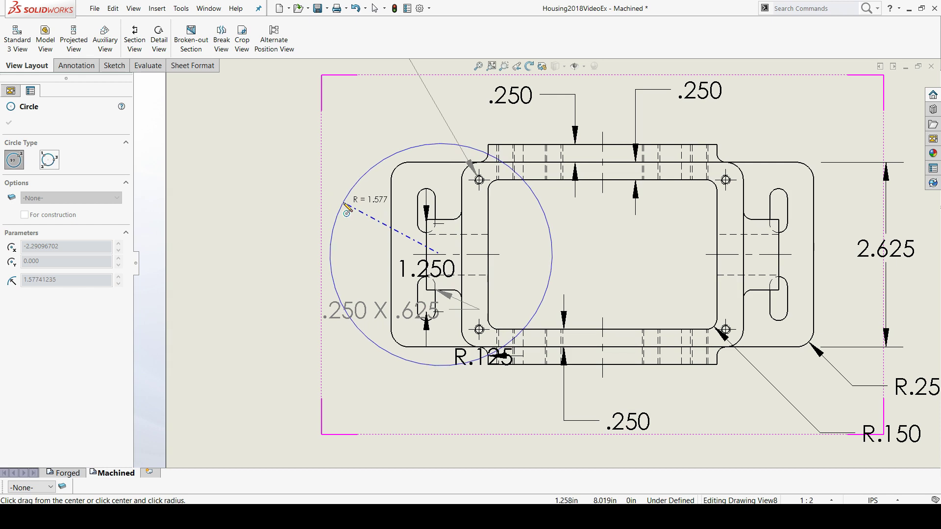
{"action": "left_click", "coordinate": [345, 204]}
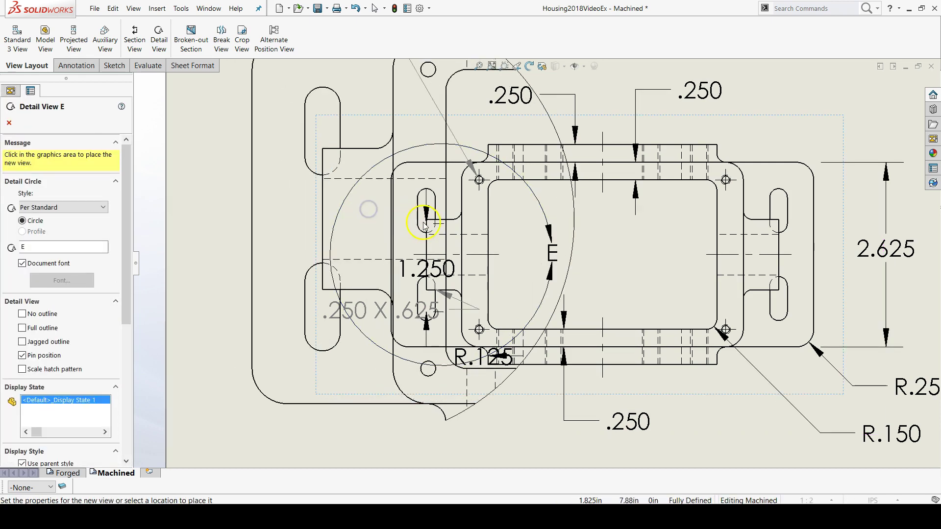
{"action": "scroll", "coordinate": [669, 292], "scroll_direction": "up", "scroll_amount": 5}
{"action": "scroll", "coordinate": [695, 284], "scroll_direction": "down", "scroll_amount": 5}
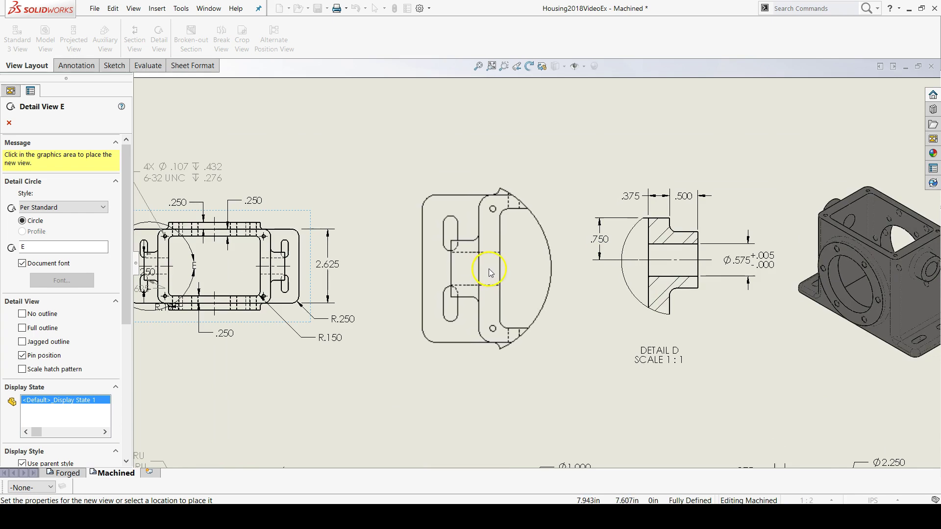
{"action": "left_click", "coordinate": [493, 268]}
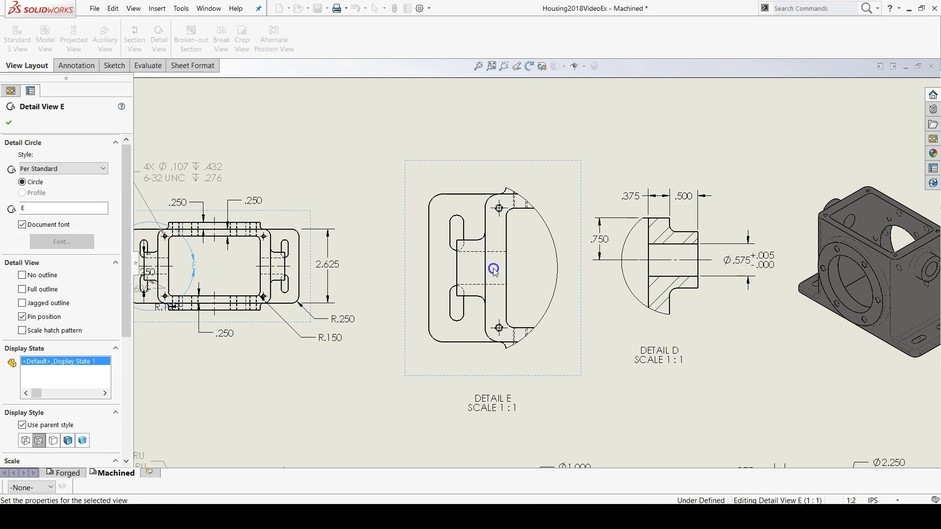
Move the detail circle's label E out of the top view's opening to the circle's upper-left edge.
{"action": "scroll", "coordinate": [344, 275], "scroll_direction": "up", "scroll_amount": 2}
{"action": "scroll", "coordinate": [344, 276], "scroll_direction": "down", "scroll_amount": 5}
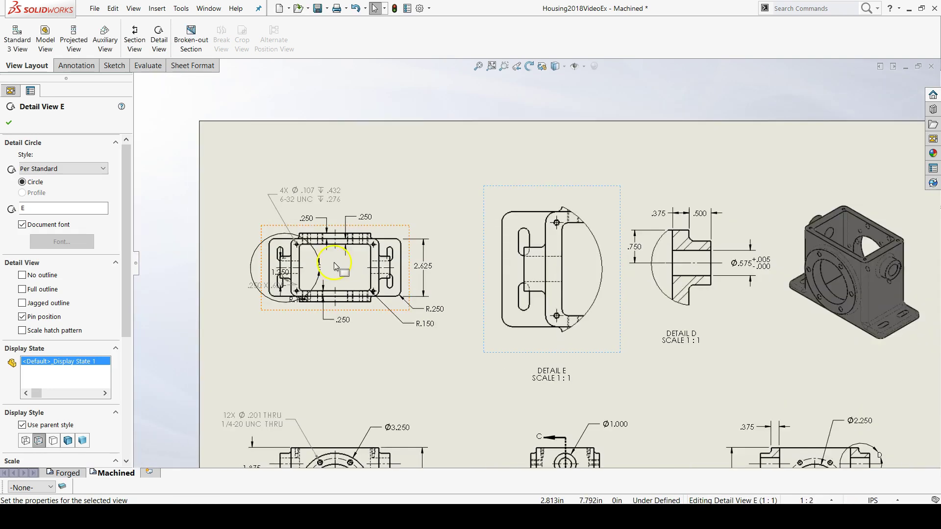
{"action": "scroll", "coordinate": [344, 276], "scroll_direction": "down", "scroll_amount": 3}
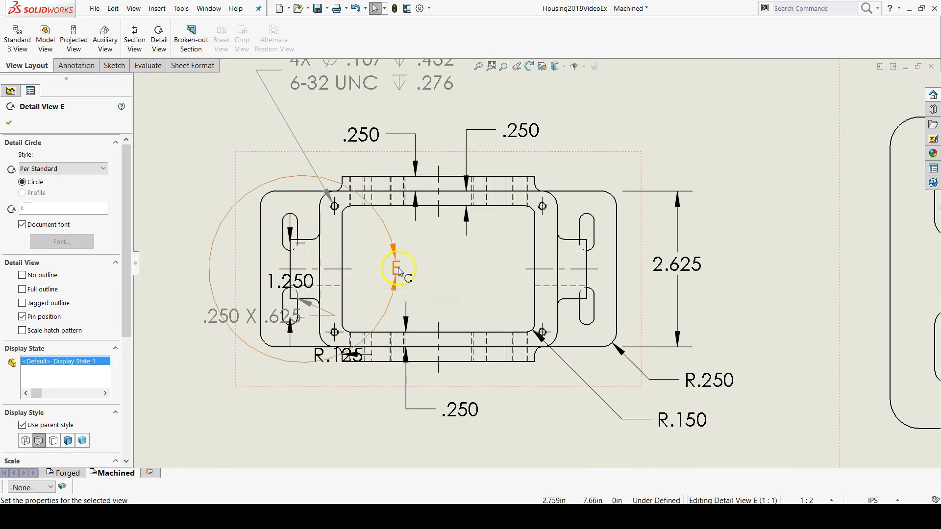
{"action": "left_click_drag", "start_coordinate": [388, 233], "coordinate": [293, 178]}
{"action": "left_click_drag", "start_coordinate": [222, 193], "coordinate": [201, 223]}
{"action": "scroll", "coordinate": [637, 309], "scroll_direction": "up", "scroll_amount": 3}
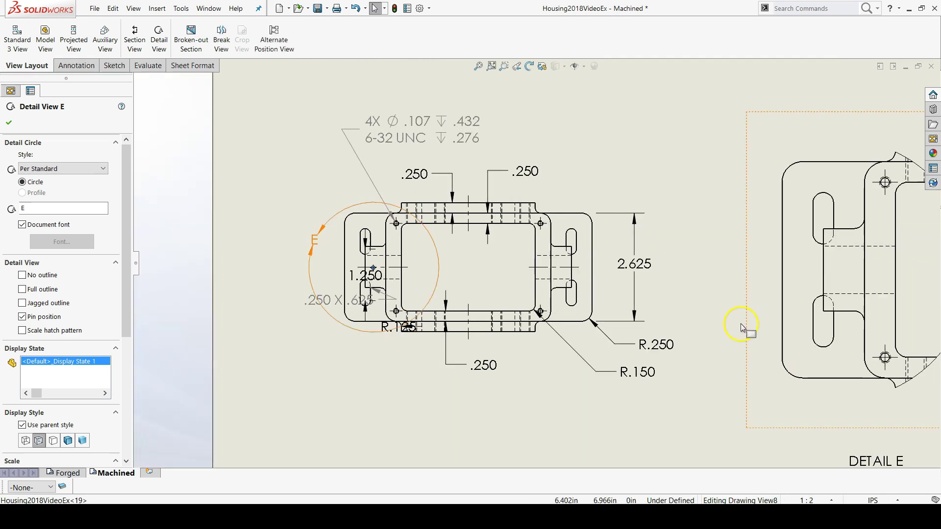
{"action": "left_click", "coordinate": [685, 275]}
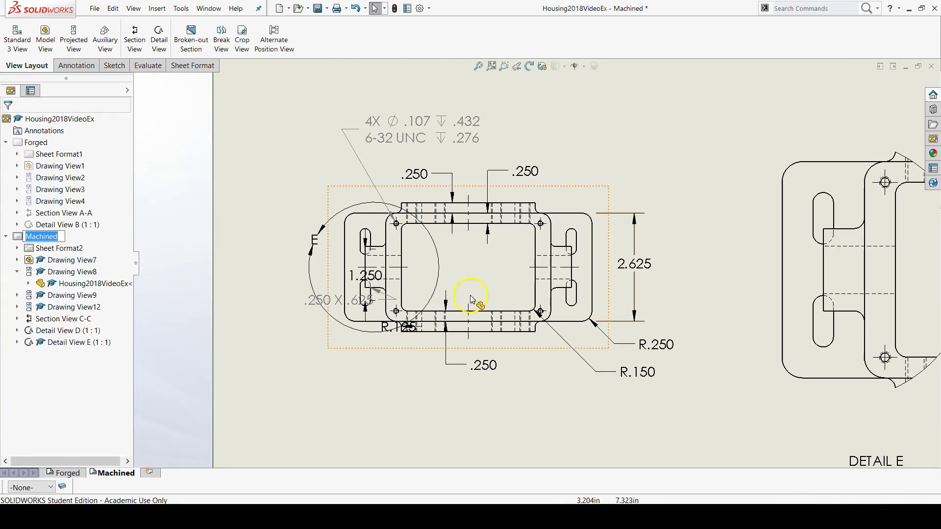
Copy the .250 X .625 slot callout from the top view into Detail E and remove the original.
{"action": "mouse_move", "coordinate": [288, 308]}
{"action": "left_mouse_down"}
{"action": "mouse_move", "coordinate": [265, 295]}
{"action": "mouse_move", "coordinate": [287, 314]}
{"action": "left_mouse_up"}
{"action": "left_click", "coordinate": [278, 318]}
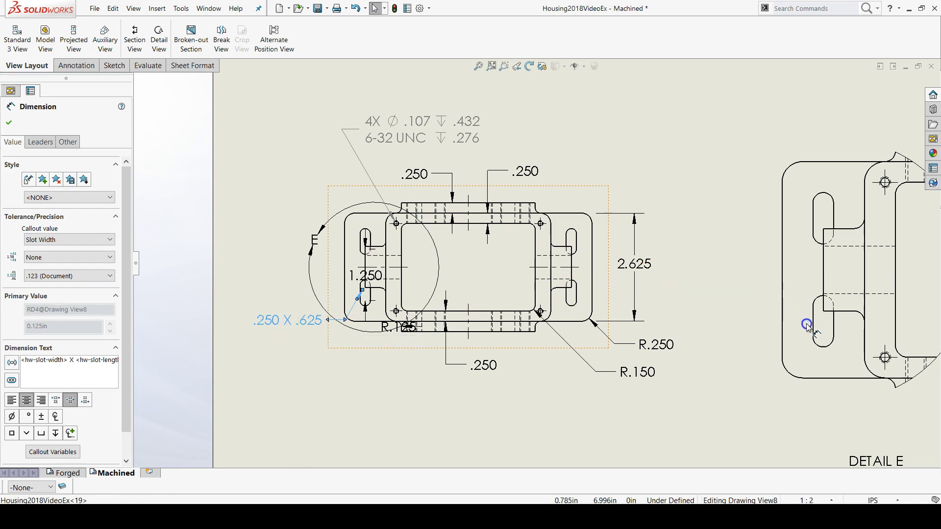
{"action": "left_click_drag", "start_coordinate": [807, 325], "coordinate": [807, 324], "text": "ctrl"}
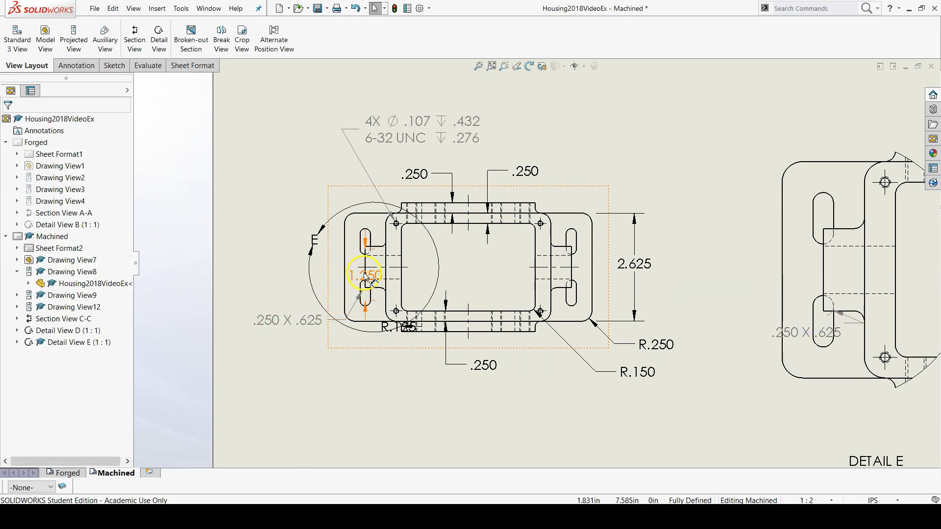
{"action": "left_click", "coordinate": [279, 316]}
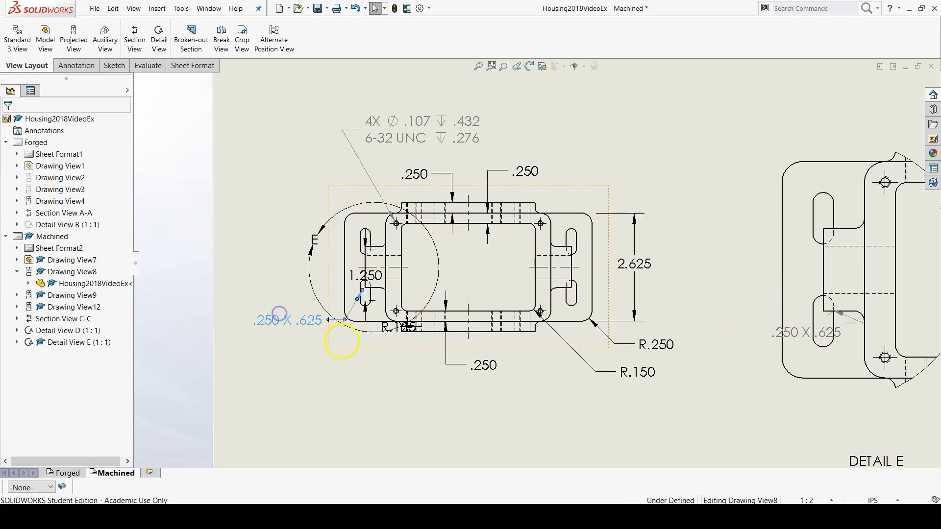
{"action": "left_click", "coordinate": [373, 369]}
Pull the 1.250 slot spacing dimension out to the left of the top view and copy it into Detail E.
{"action": "left_click_drag", "start_coordinate": [373, 281], "coordinate": [278, 290]}
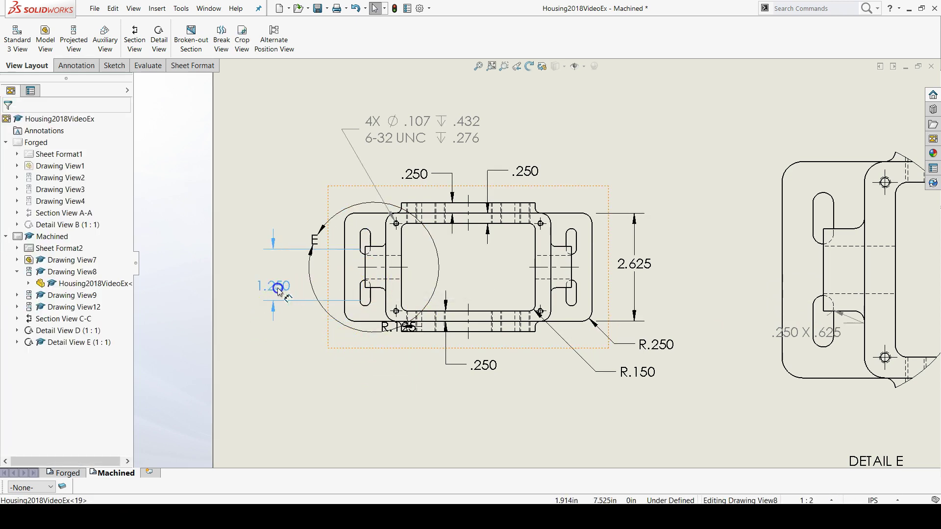
{"action": "left_click", "coordinate": [256, 278]}
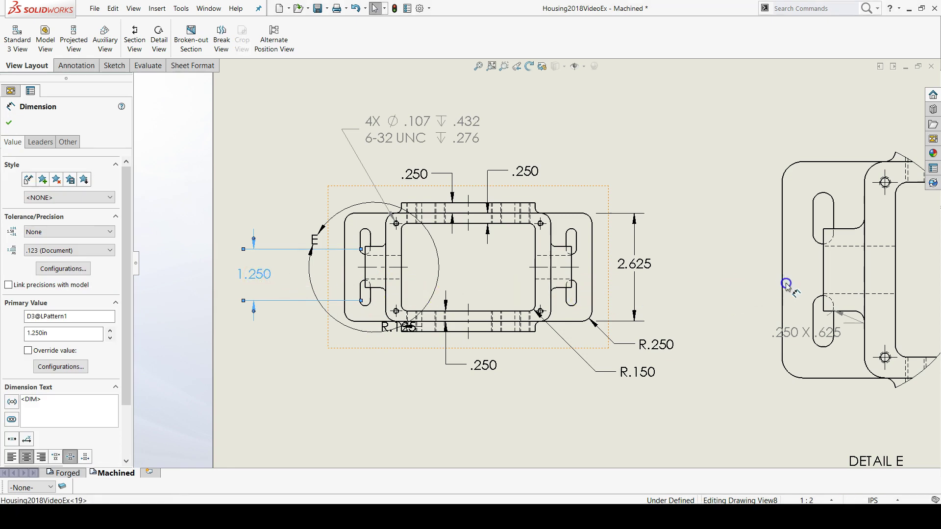
{"action": "left_click_drag", "start_coordinate": [796, 284], "coordinate": [796, 285], "text": "ctrl"}
Move the 1.250 slot spacing dimension in Detail E to the left, clear of the part outline.
{"action": "scroll", "coordinate": [829, 334], "scroll_direction": "up", "scroll_amount": 2}
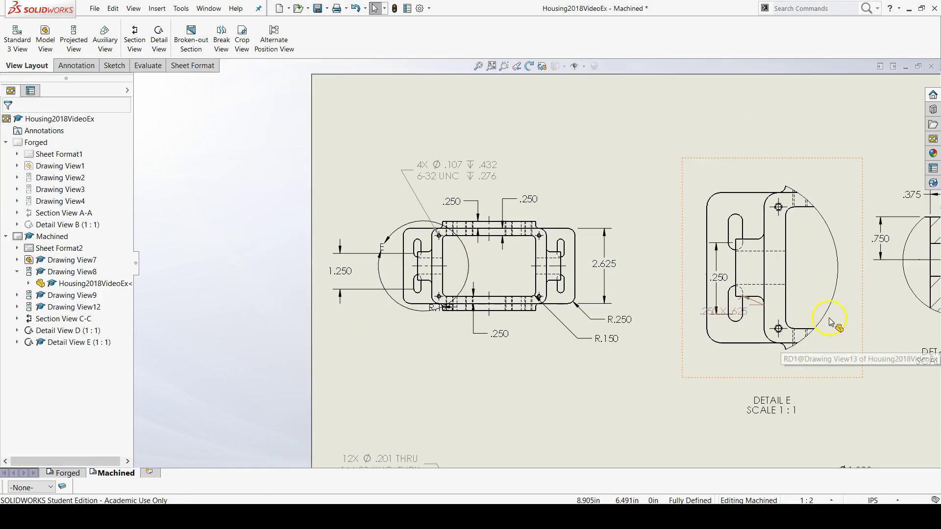
{"action": "scroll", "coordinate": [868, 291], "scroll_direction": "down", "scroll_amount": 1}
{"action": "scroll", "coordinate": [870, 292], "scroll_direction": "down", "scroll_amount": 3}
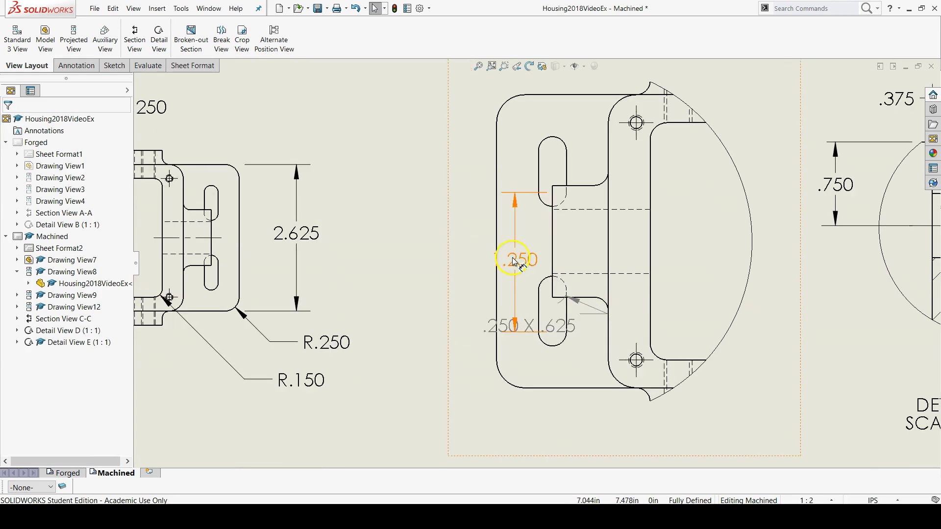
{"action": "left_click_drag", "start_coordinate": [515, 263], "coordinate": [403, 262]}
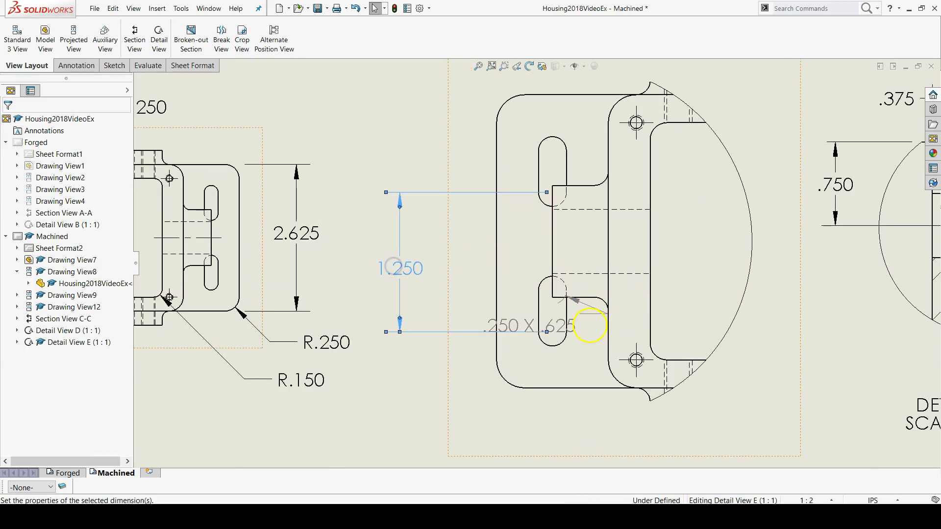
Try to reattach the copied .250 X .625 callout's leader to the upper slot in Detail E, and delete the callout.
{"action": "left_click_drag", "start_coordinate": [544, 324], "coordinate": [375, 394]}
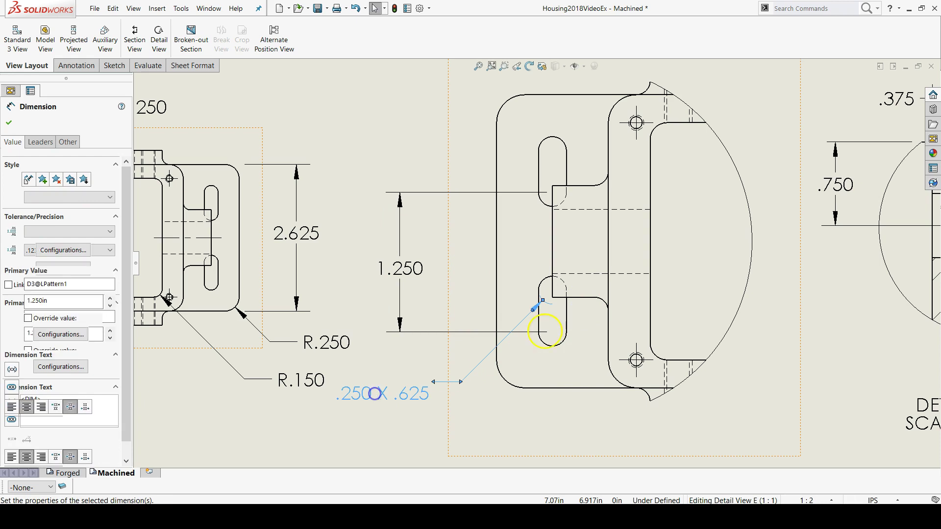
{"action": "left_click_drag", "start_coordinate": [543, 301], "coordinate": [534, 196]}
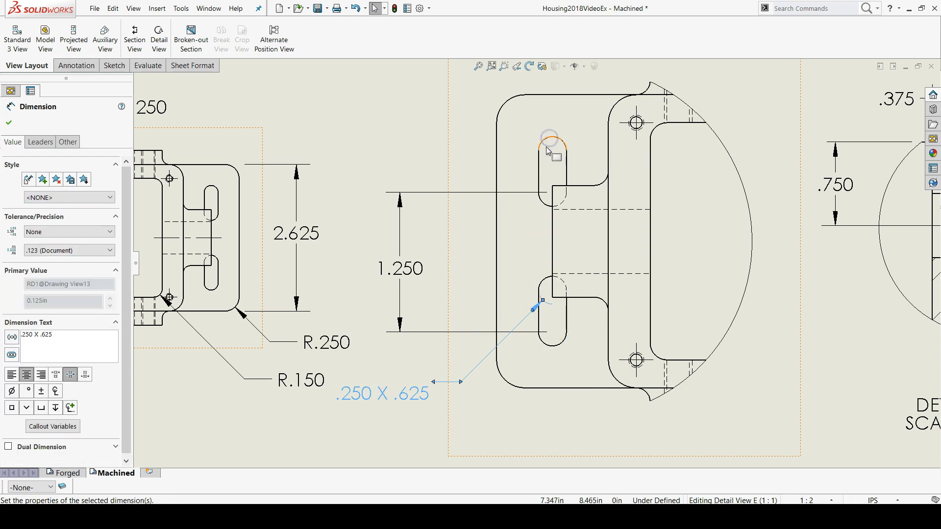
{"action": "scroll", "coordinate": [527, 155], "scroll_direction": "up", "scroll_amount": 2}
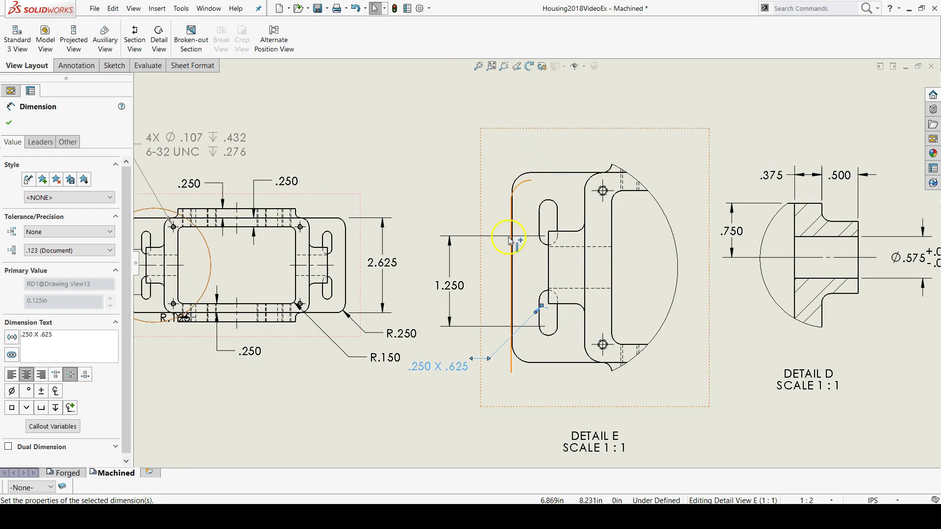
{"action": "scroll", "coordinate": [534, 304], "scroll_direction": "down", "scroll_amount": 1}
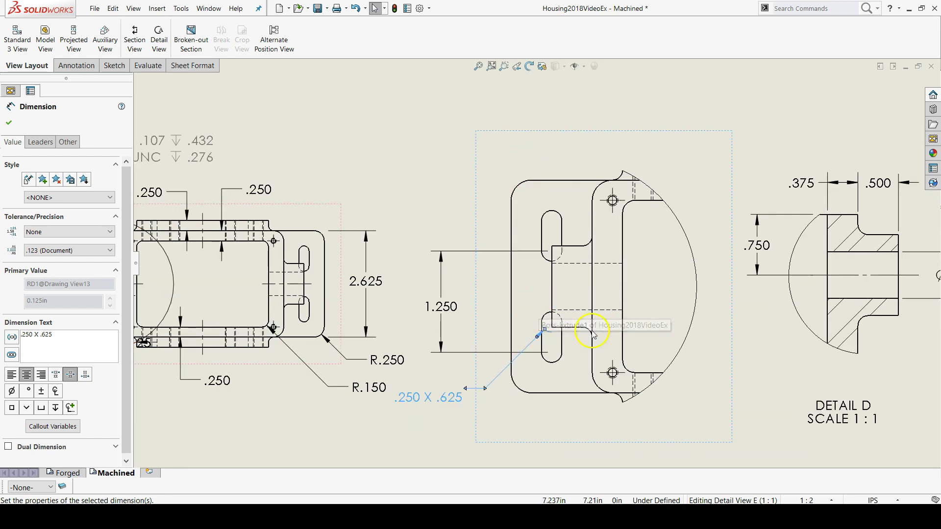
{"action": "left_click", "coordinate": [583, 304]}
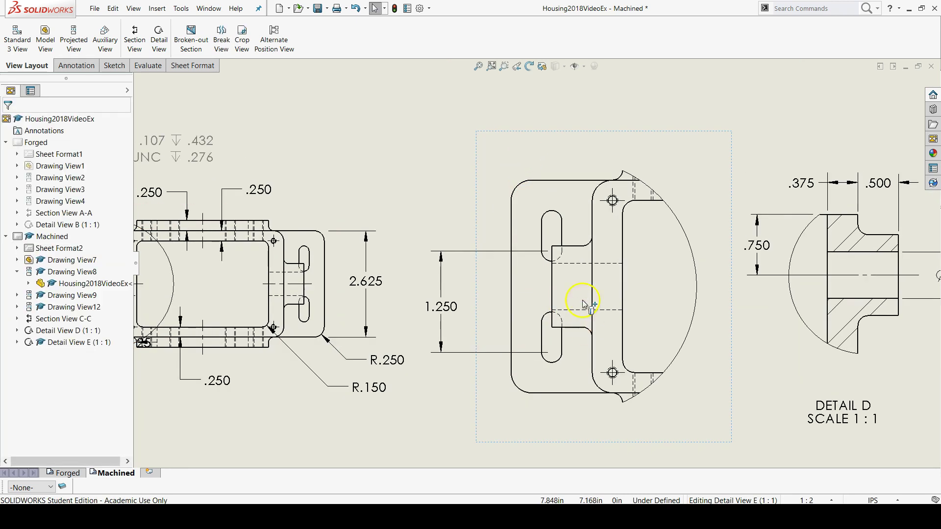
Add a hole callout to the upper slot in Detail E, placing its text above and to the left of the part outline.
{"action": "left_click", "coordinate": [73, 66]}
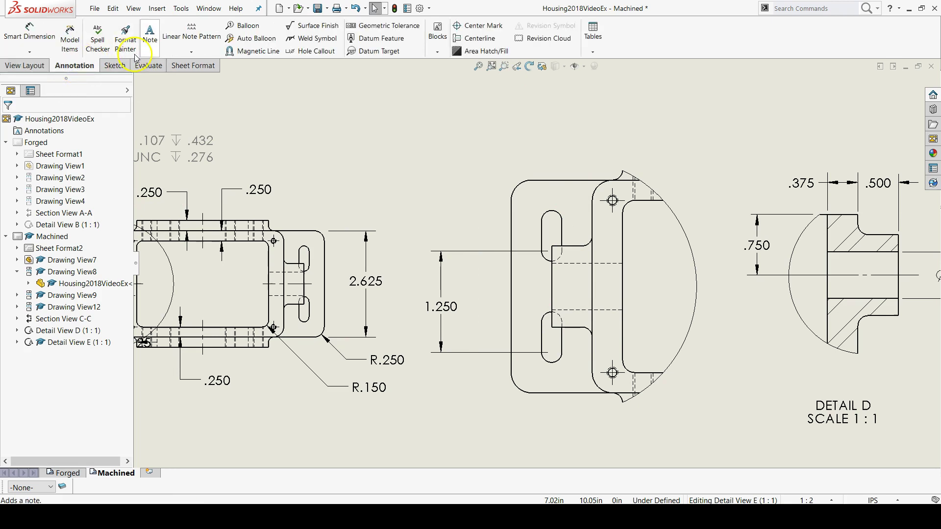
{"action": "left_click", "coordinate": [312, 52]}
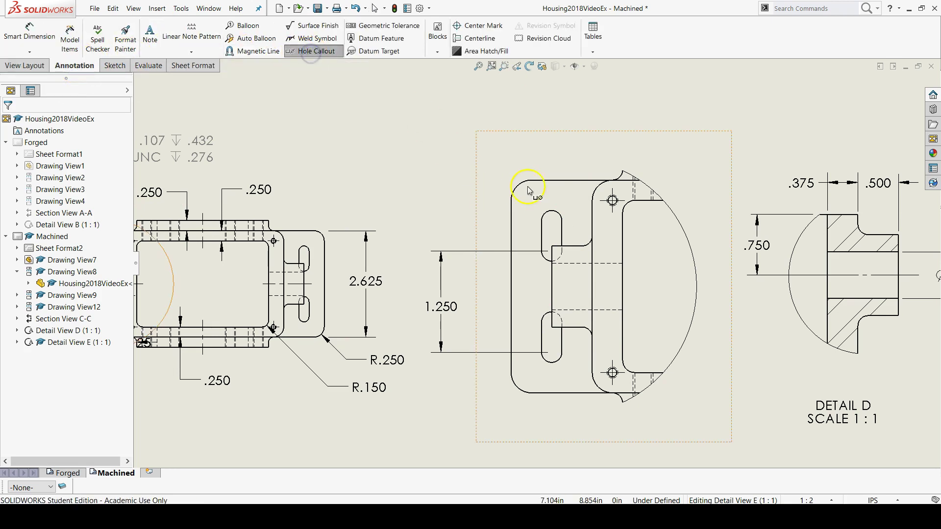
{"action": "scroll", "coordinate": [531, 195], "scroll_direction": "down", "scroll_amount": 2}
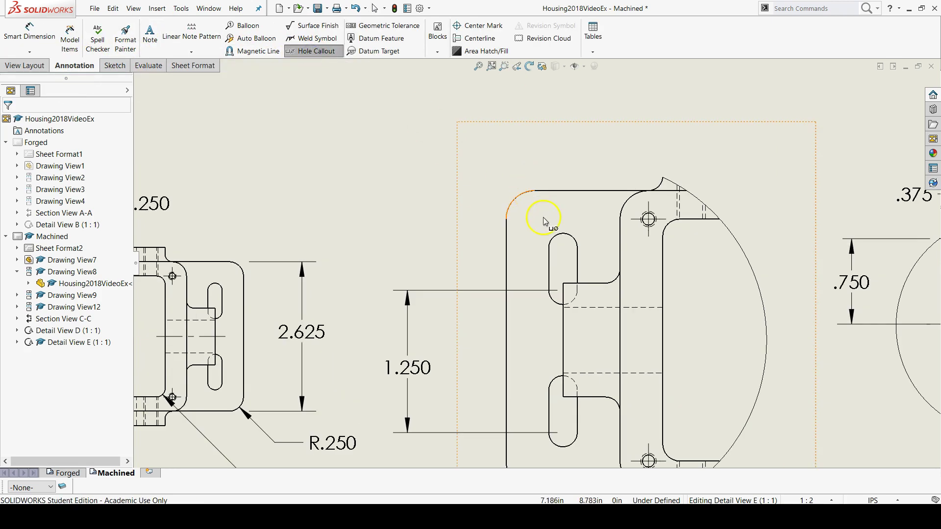
{"action": "left_click", "coordinate": [563, 237]}
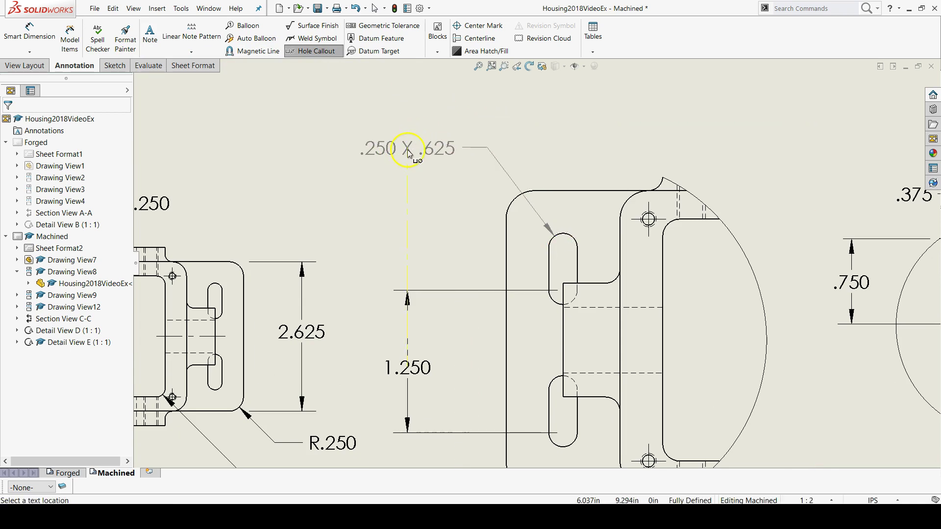
{"action": "left_click", "coordinate": [409, 154]}
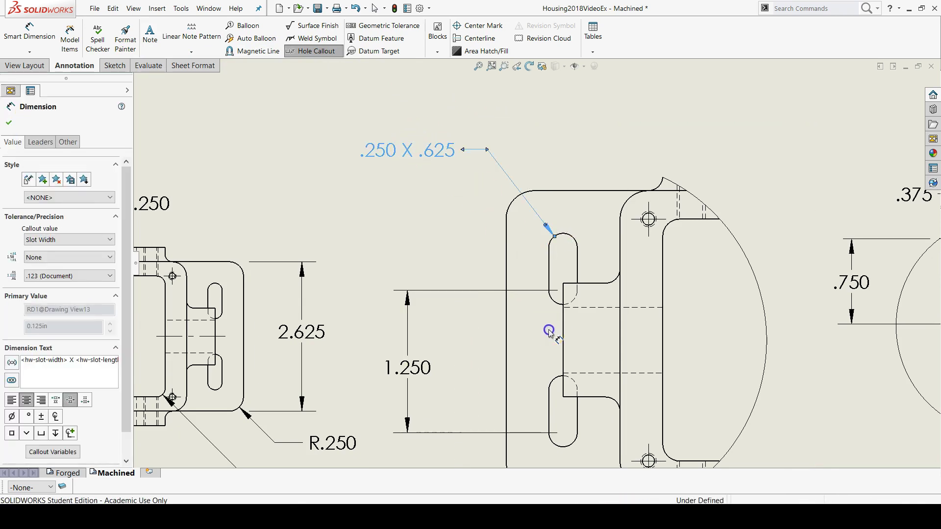
{"action": "scroll", "coordinate": [540, 363], "scroll_direction": "up", "scroll_amount": 3}
{"action": "scroll", "coordinate": [539, 373], "scroll_direction": "down", "scroll_amount": 2}
{"action": "scroll", "coordinate": [569, 426], "scroll_direction": "down", "scroll_amount": 2}
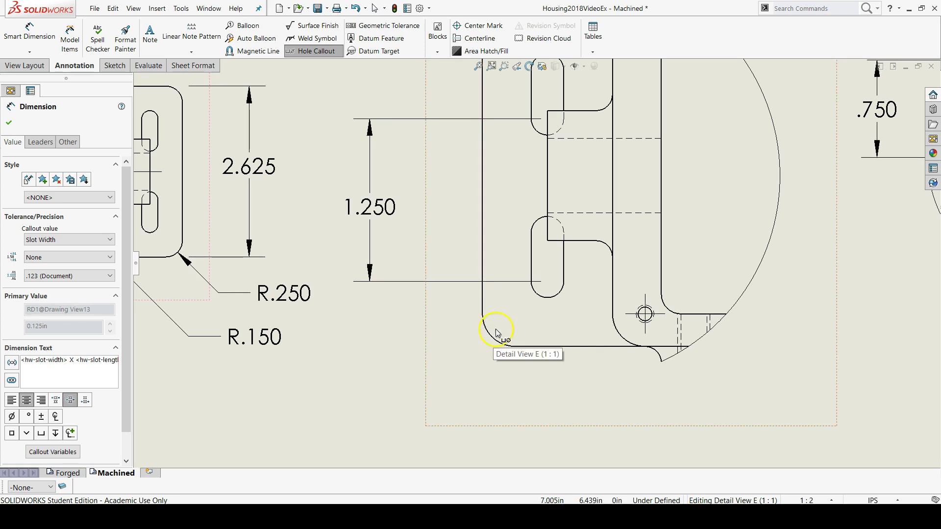
{"action": "key", "text": "Escape"}
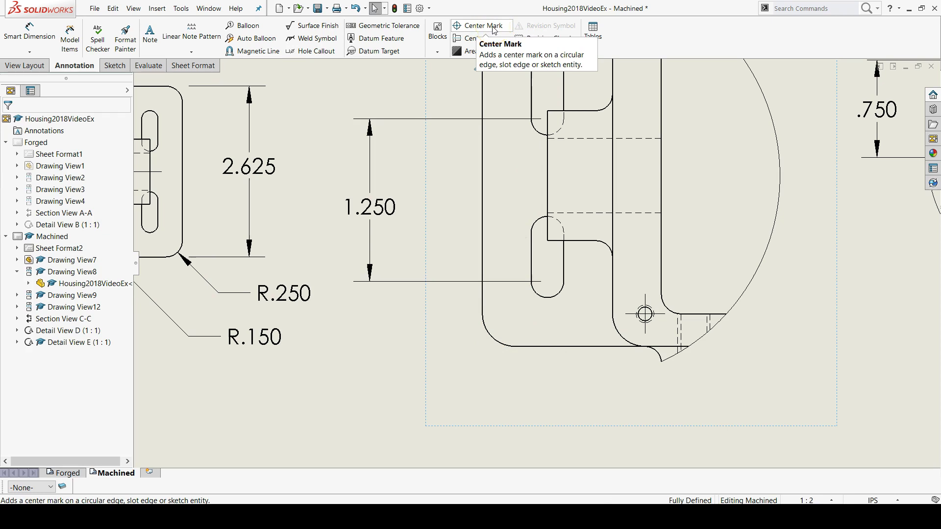
Add linear center marks with the Slot Ends option to both slots in Detail E.
{"action": "left_click", "coordinate": [494, 30]}
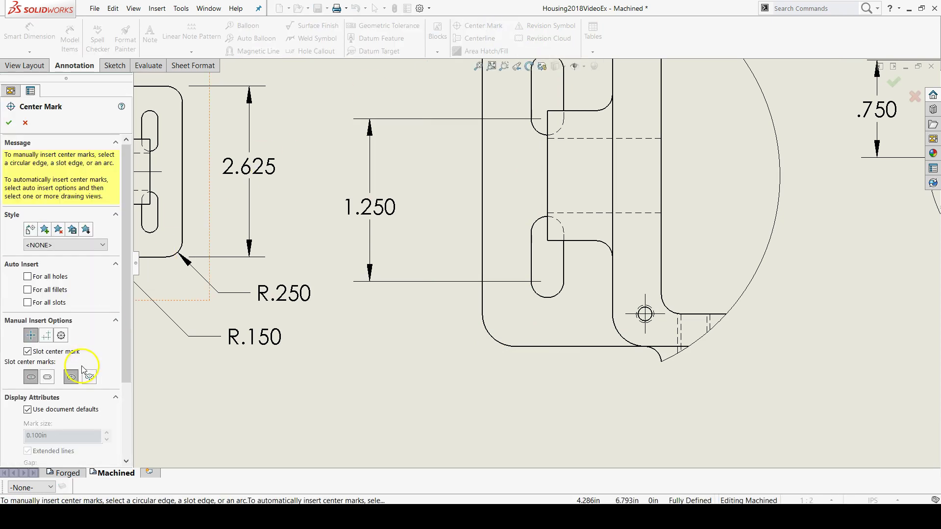
{"action": "left_click", "coordinate": [47, 337]}
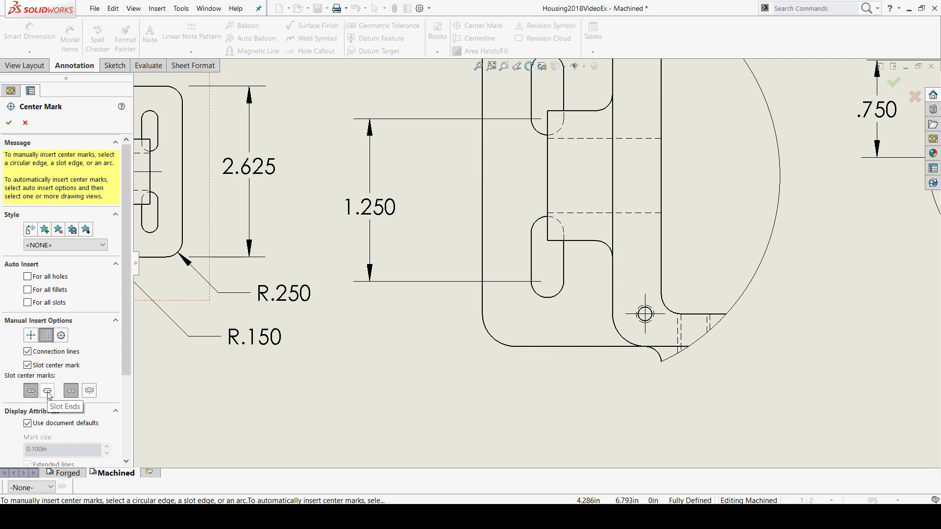
{"action": "left_click", "coordinate": [48, 393]}
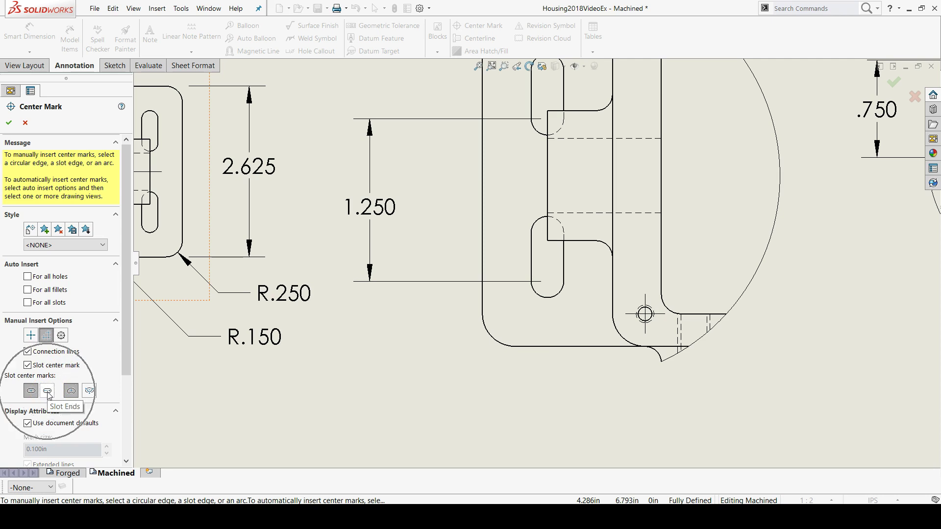
{"action": "left_click", "coordinate": [558, 299]}
{"action": "key", "text": "z"}
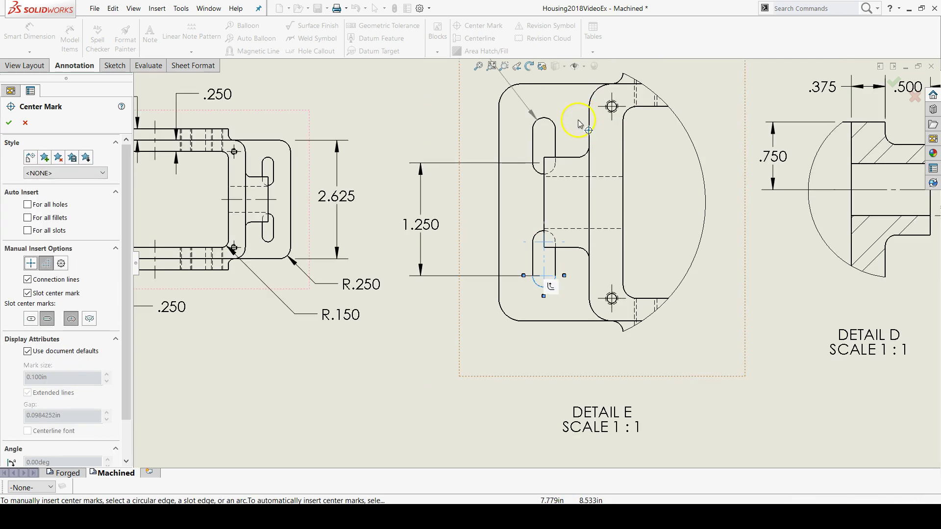
{"action": "scroll", "coordinate": [581, 125], "scroll_direction": "down", "scroll_amount": 2}
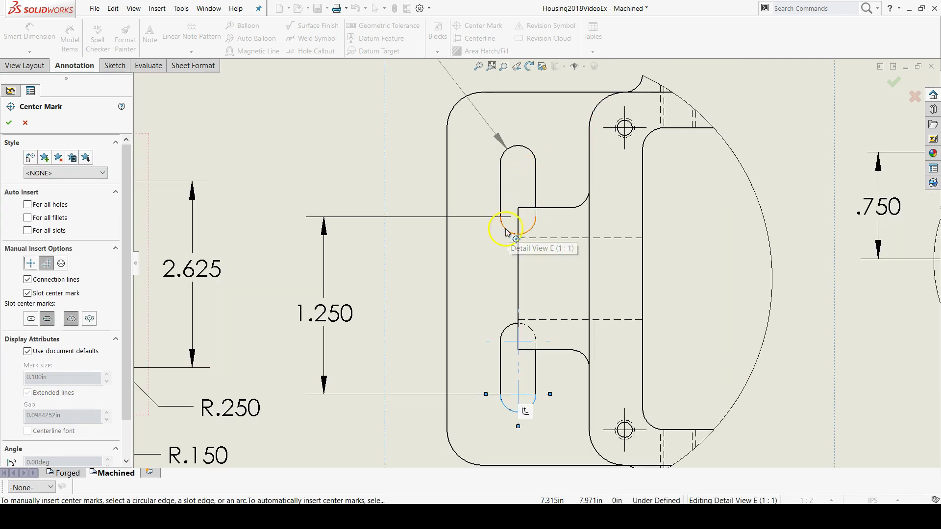
{"action": "left_click", "coordinate": [507, 233]}
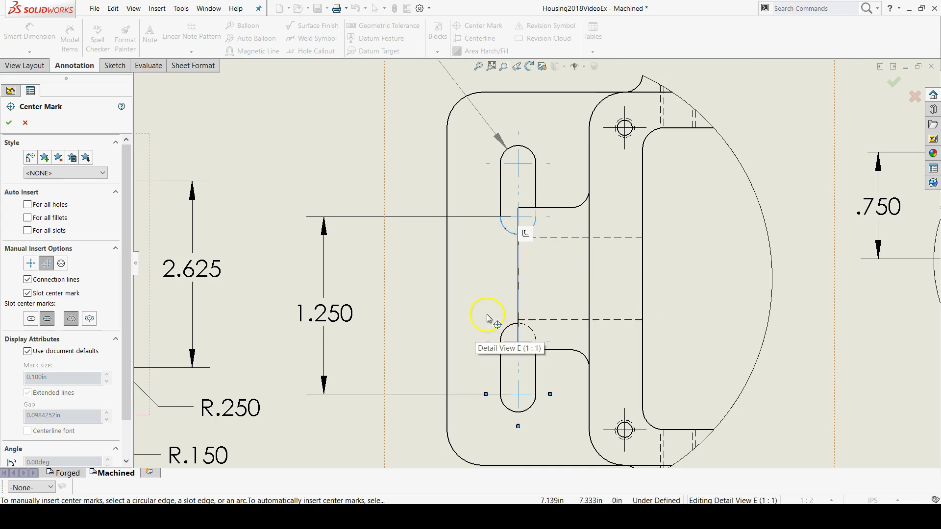
{"action": "left_click", "coordinate": [7, 125]}
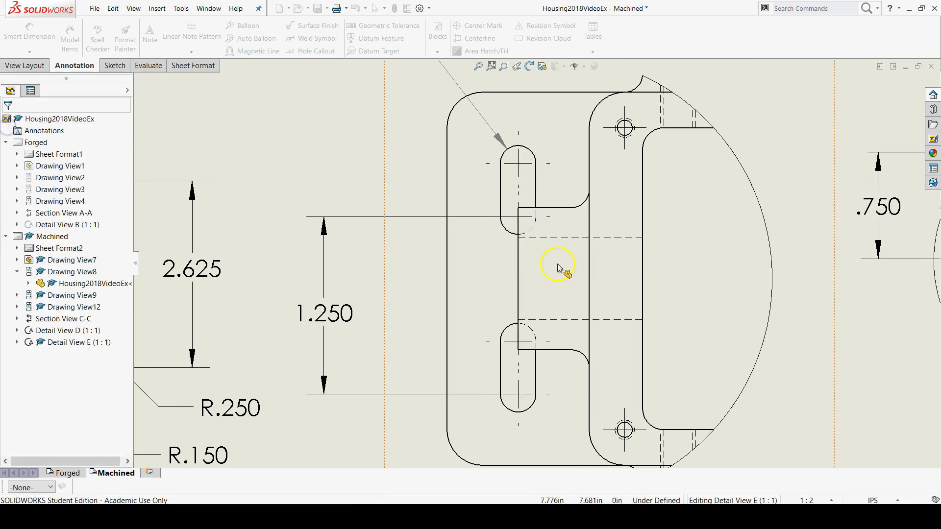
Dimension the horizontal distance from the part's left edge to the lower slot's center mark in Detail E, placing it below the part.
{"action": "scroll", "coordinate": [544, 373], "scroll_direction": "up", "scroll_amount": 2}
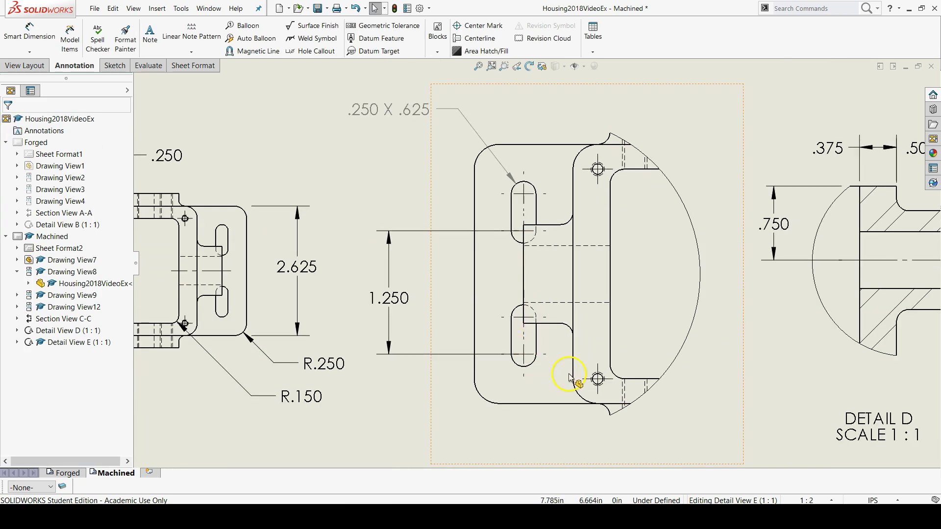
{"action": "scroll", "coordinate": [563, 384], "scroll_direction": "down", "scroll_amount": 3}
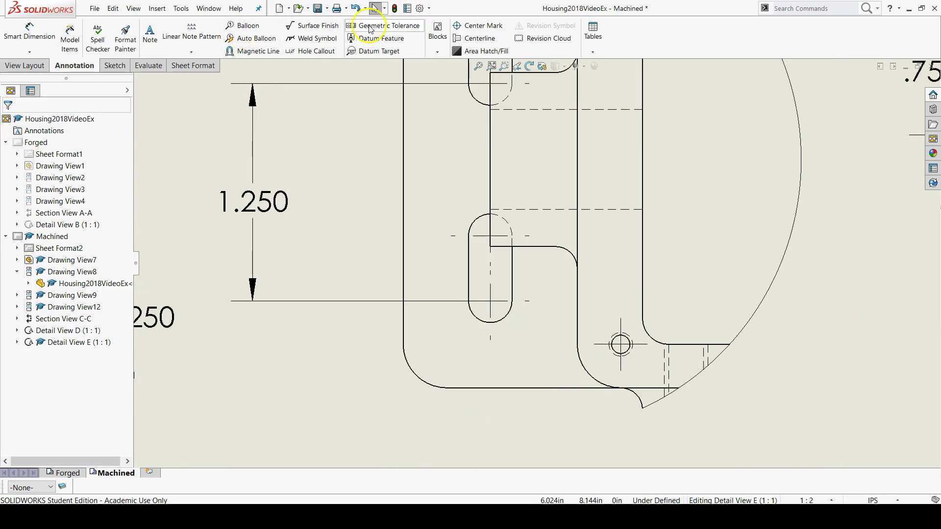
{"action": "left_click", "coordinate": [28, 31]}
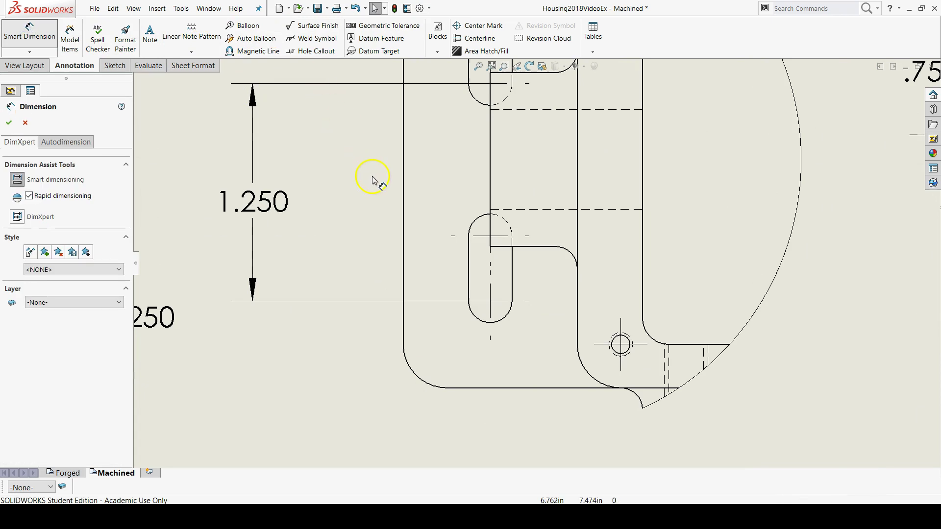
{"action": "left_click", "coordinate": [404, 319]}
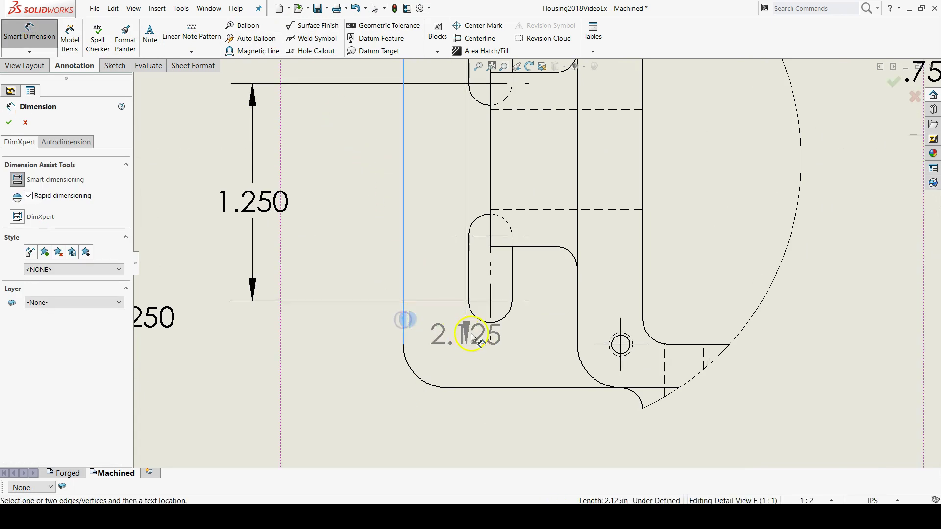
{"action": "left_click", "coordinate": [490, 338]}
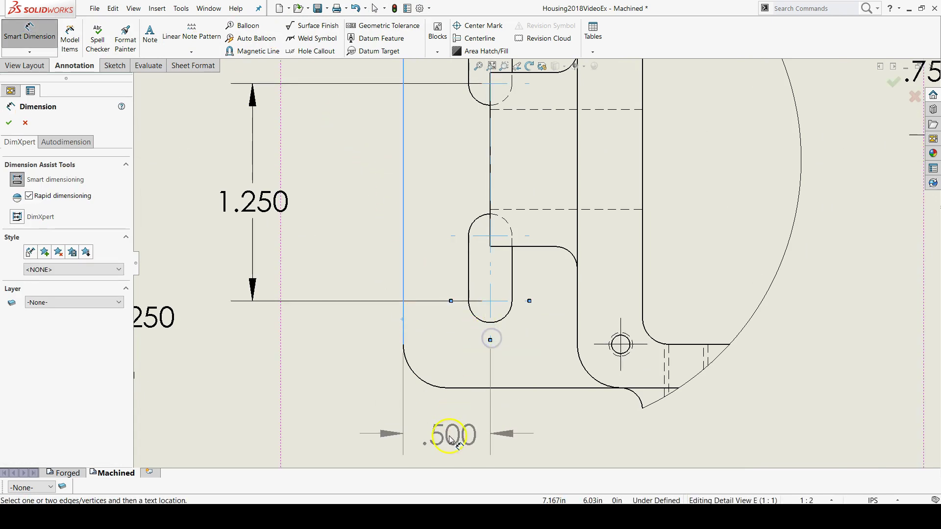
{"action": "left_click", "coordinate": [450, 443]}
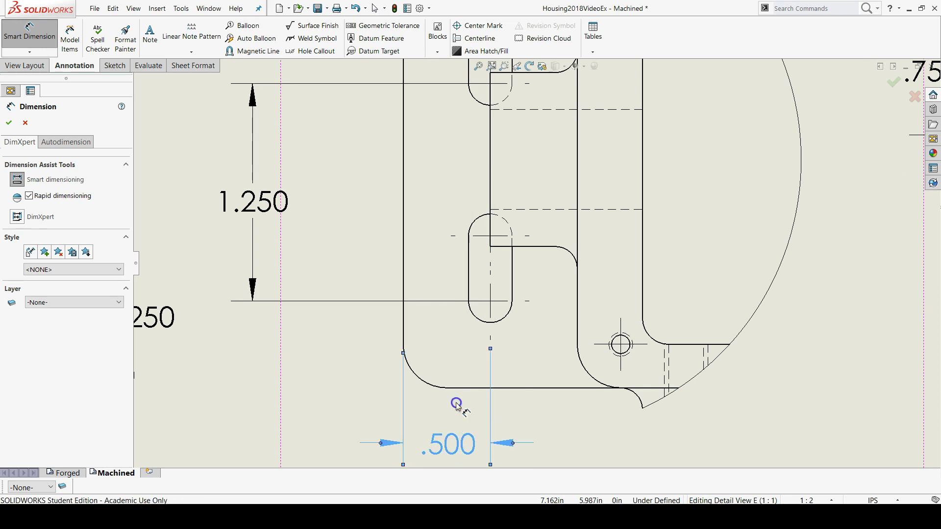
Dimension the vertical distance from the part's bottom edge to the lower slot's bottom center mark, placing it left of the part.
{"action": "left_click", "coordinate": [461, 388]}
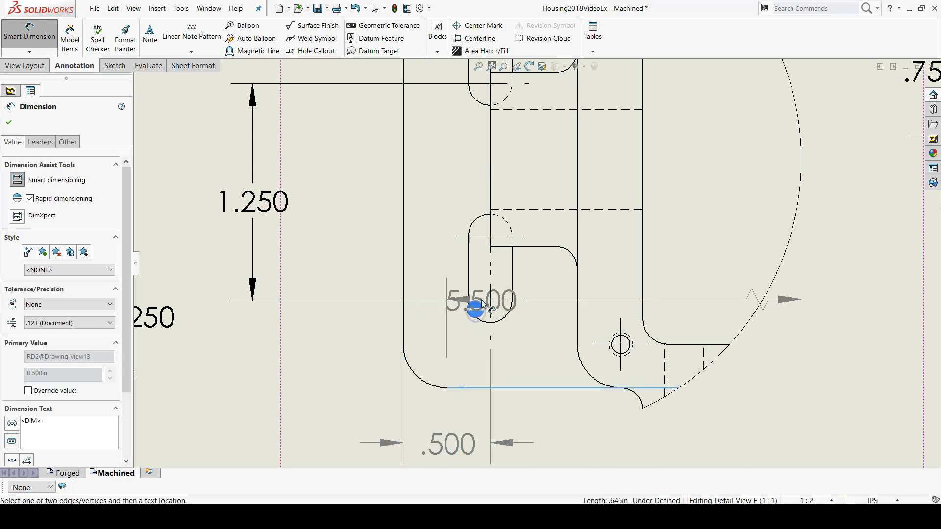
{"action": "left_click", "coordinate": [485, 305]}
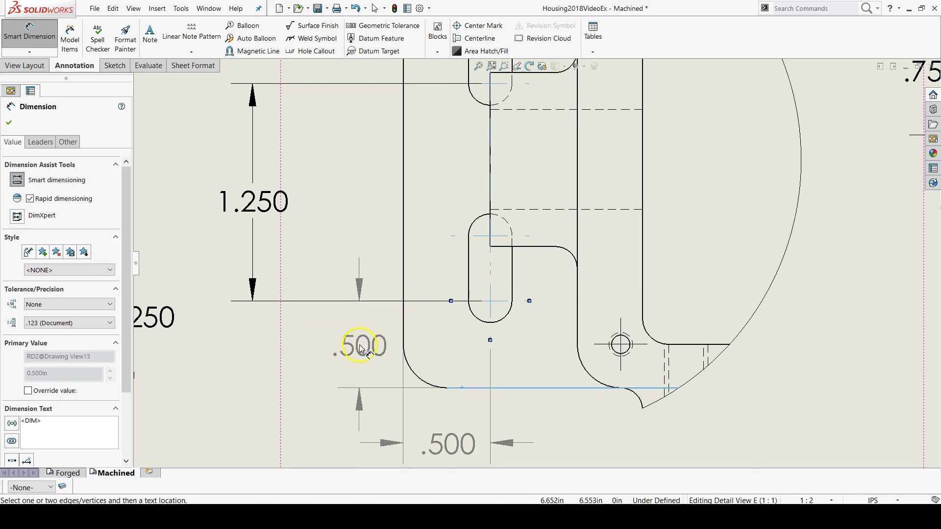
{"action": "left_click", "coordinate": [360, 345]}
Dimension the distance between the lower slot's two end center marks, left of the part, and enclose the dimension in parentheses.
{"action": "left_click", "coordinate": [412, 305]}
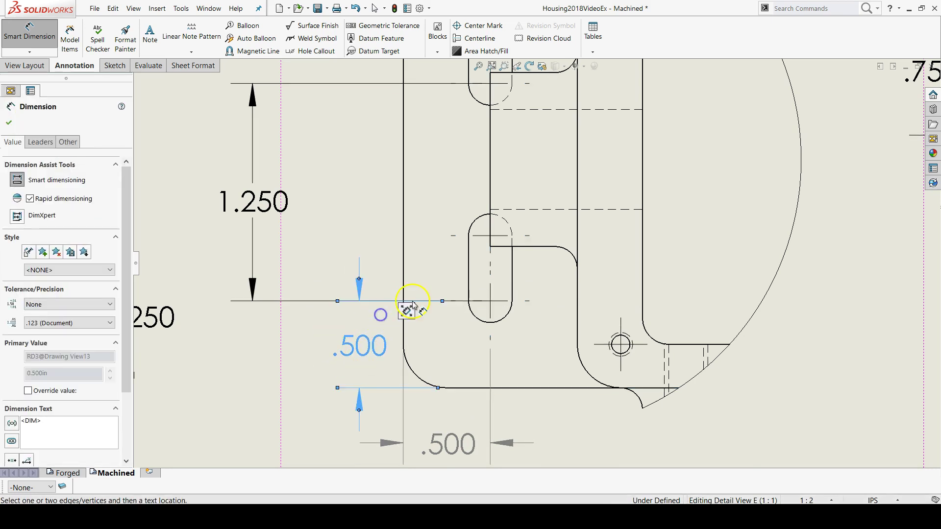
{"action": "left_click", "coordinate": [457, 302]}
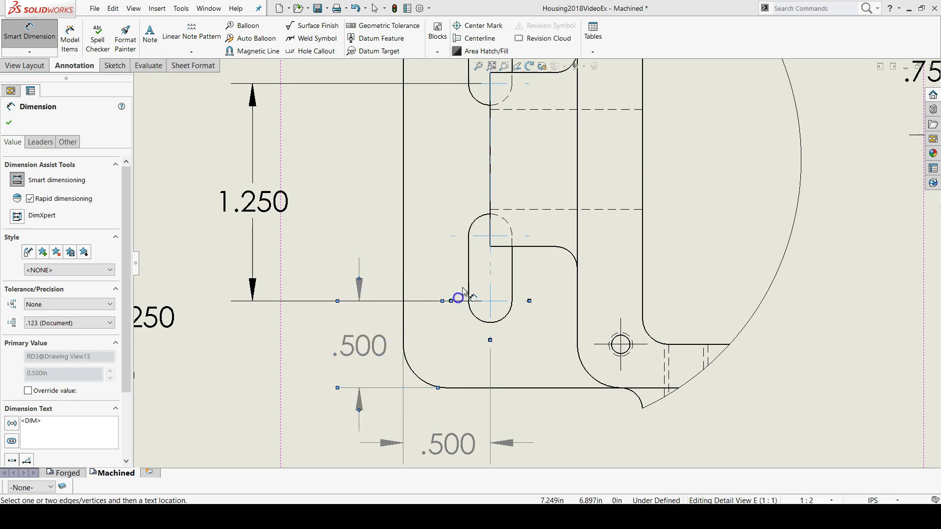
{"action": "left_click", "coordinate": [459, 238]}
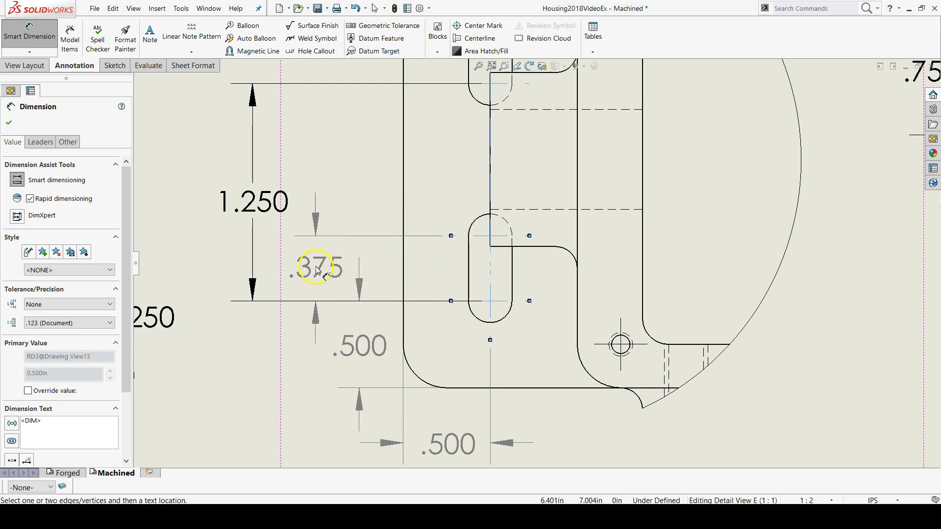
{"action": "left_click", "coordinate": [316, 269]}
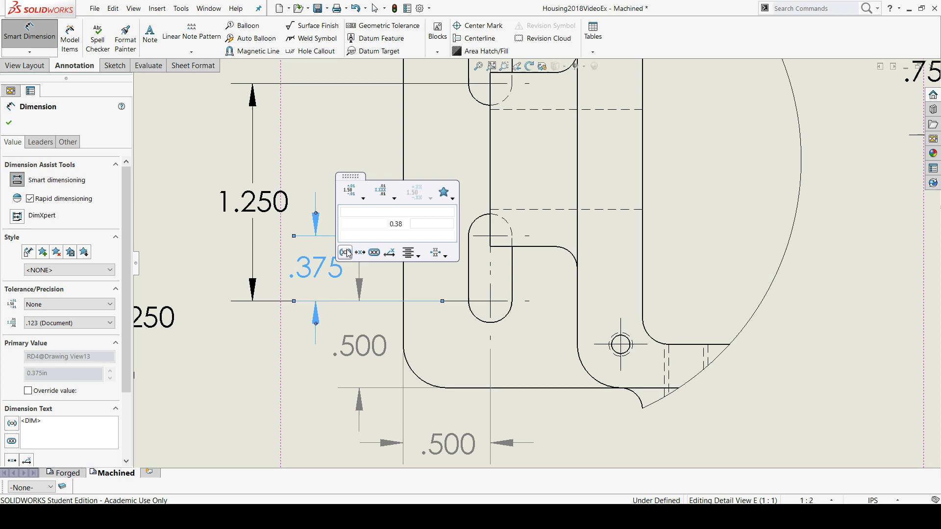
{"action": "left_click", "coordinate": [345, 252]}
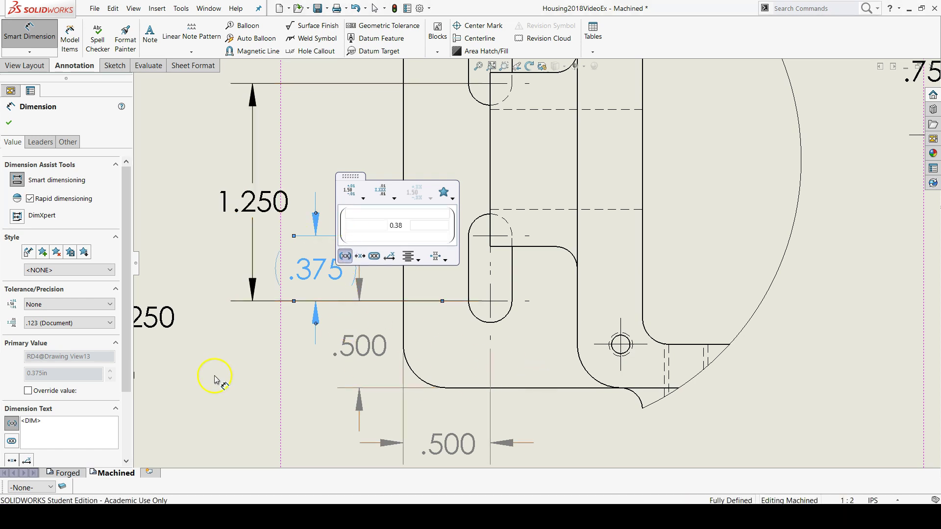
{"action": "left_click", "coordinate": [252, 370]}
{"action": "scroll", "coordinate": [461, 372], "scroll_direction": "up", "scroll_amount": 2}
{"action": "scroll", "coordinate": [530, 343], "scroll_direction": "up", "scroll_amount": 3}
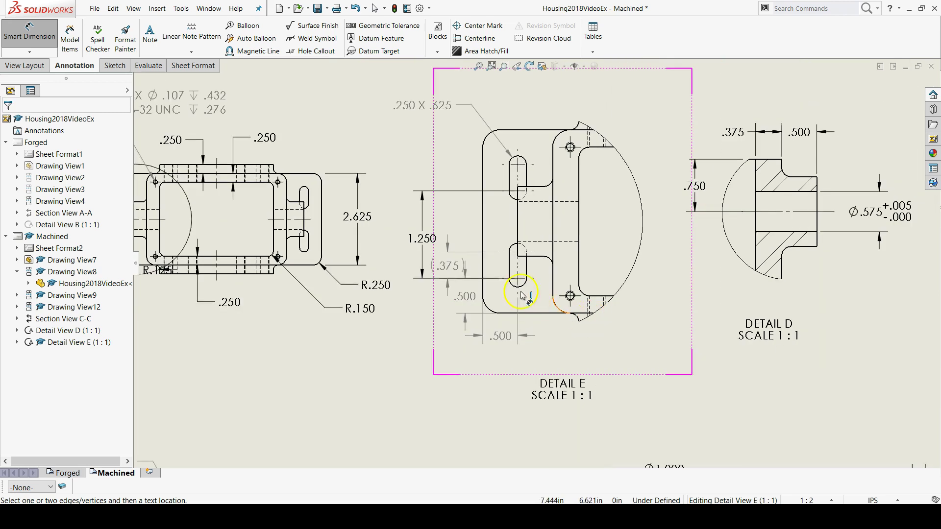
{"action": "scroll", "coordinate": [541, 286], "scroll_direction": "down", "scroll_amount": 2}
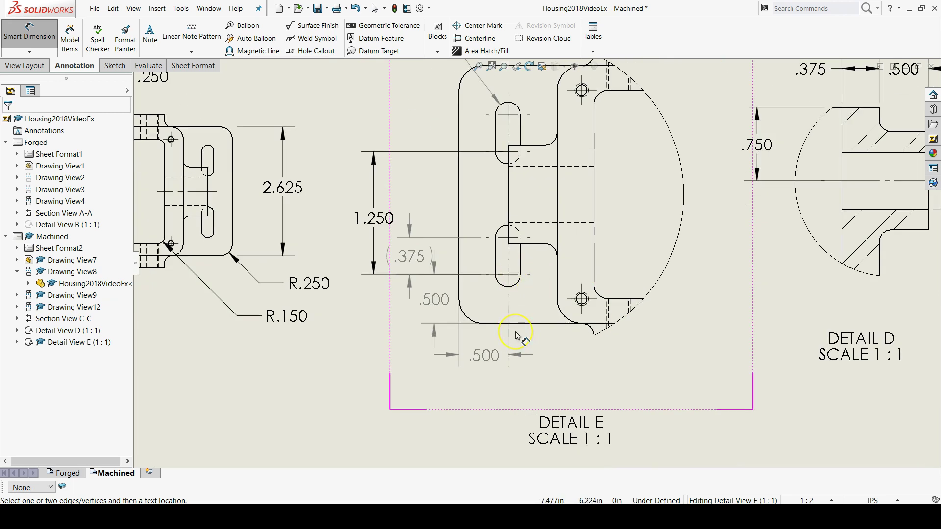
{"action": "key", "text": "Escape"}
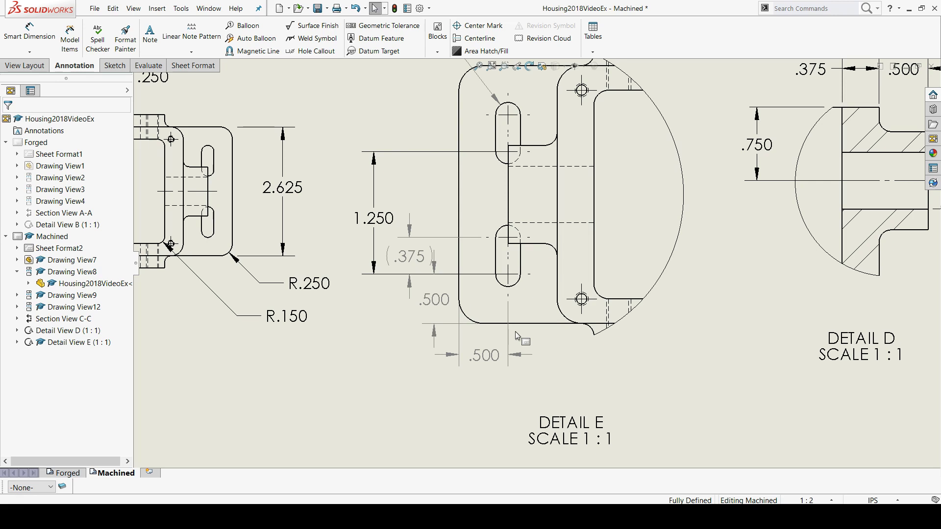
Move the vertical .500 dimension in Detail E outward so it lines up with the 1.250 dimension.
{"action": "scroll", "coordinate": [419, 263], "scroll_direction": "down", "scroll_amount": 3}
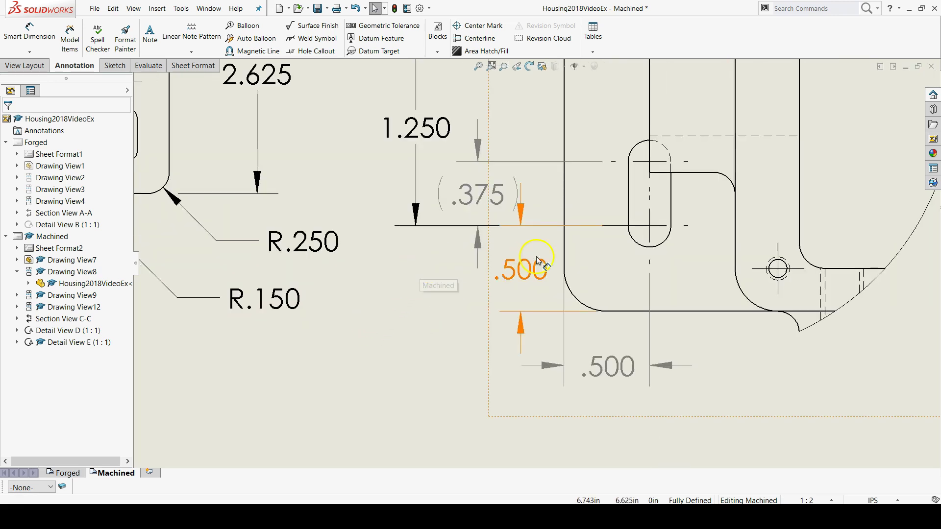
{"action": "left_click_drag", "start_coordinate": [536, 268], "coordinate": [433, 267]}
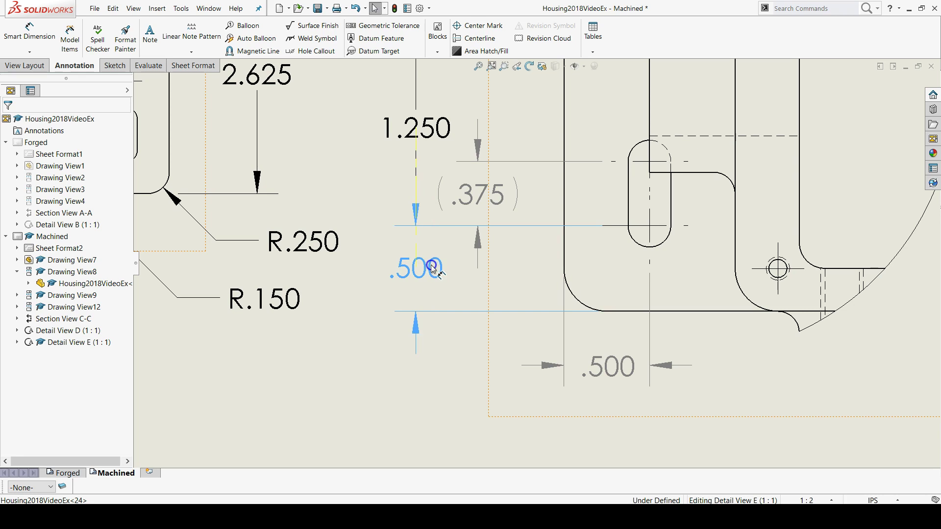
{"action": "scroll", "coordinate": [456, 128], "scroll_direction": "up", "scroll_amount": 4}
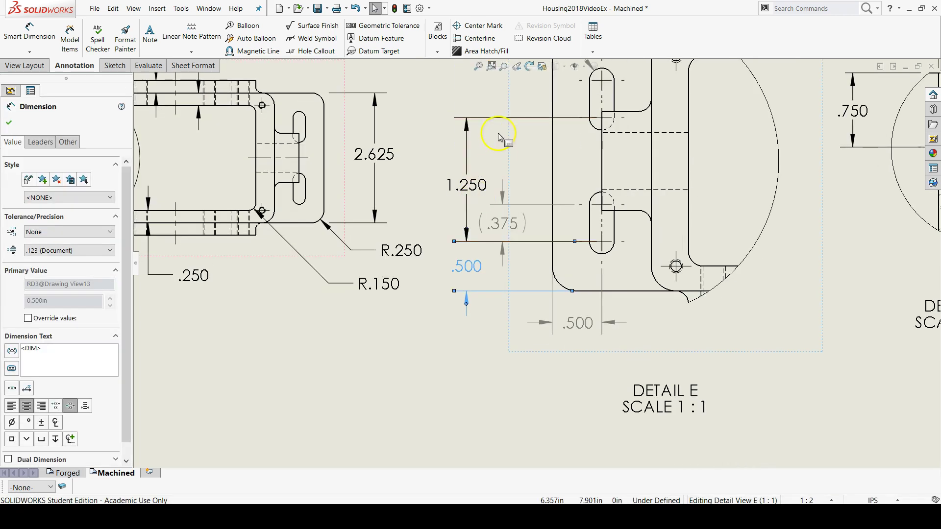
{"action": "left_click", "coordinate": [484, 274]}
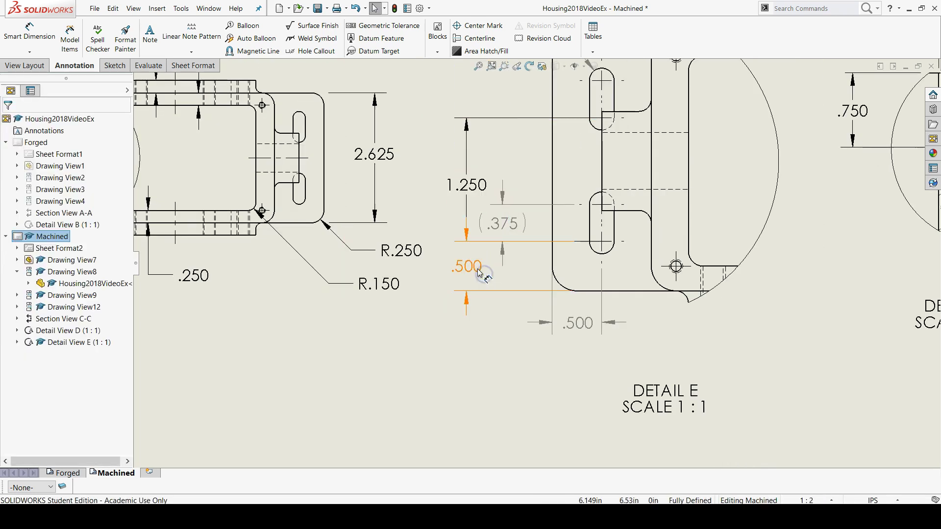
Center the text of the vertical .500, the 1.250 and the horizontal .500 dimensions between their extension lines in Detail E.
{"action": "left_click", "coordinate": [477, 269]}
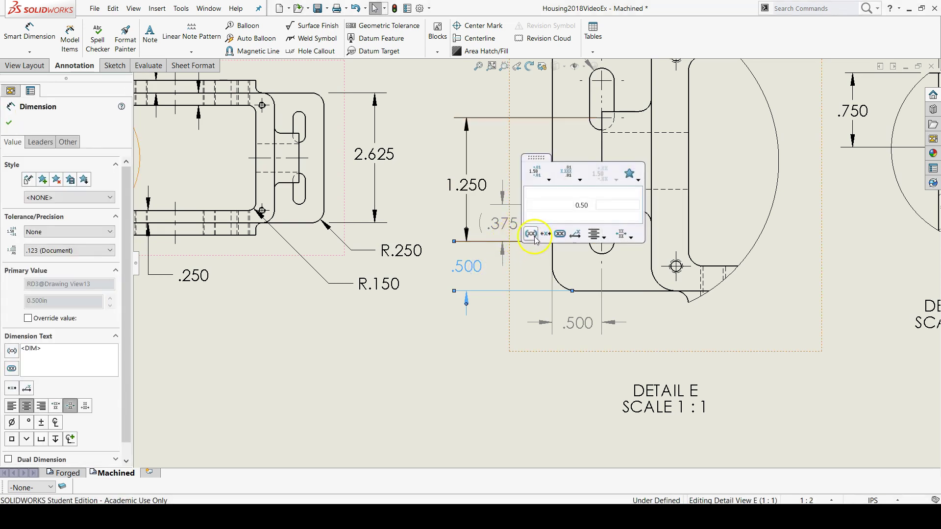
{"action": "left_click", "coordinate": [544, 235]}
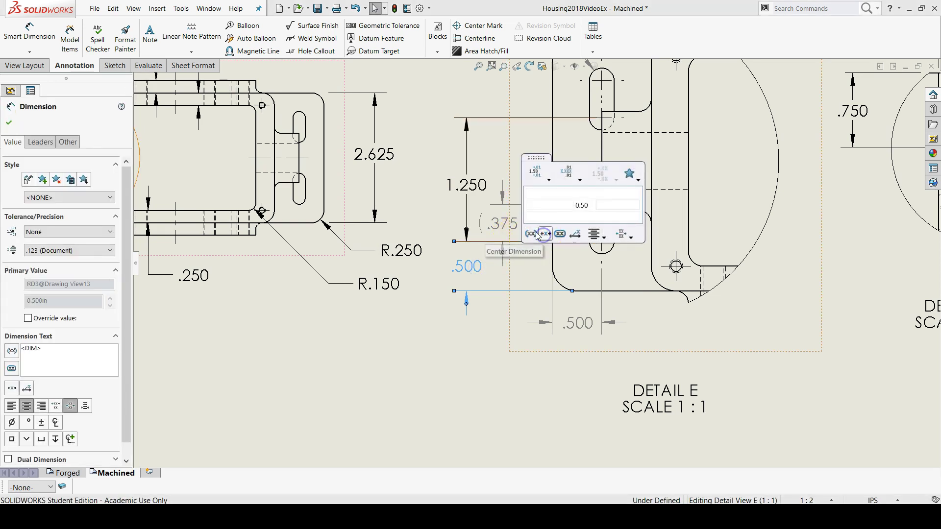
{"action": "left_click", "coordinate": [466, 185]}
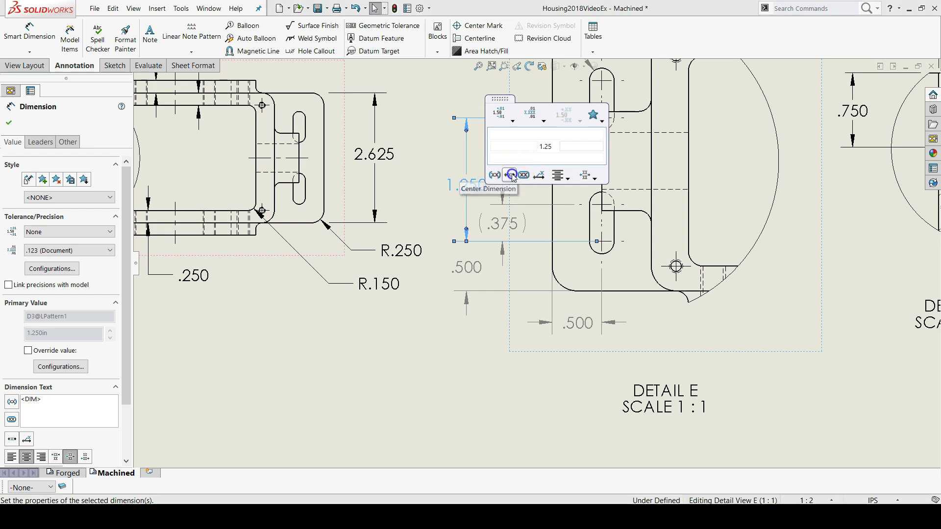
{"action": "left_click", "coordinate": [508, 176]}
{"action": "left_click", "coordinate": [583, 323]}
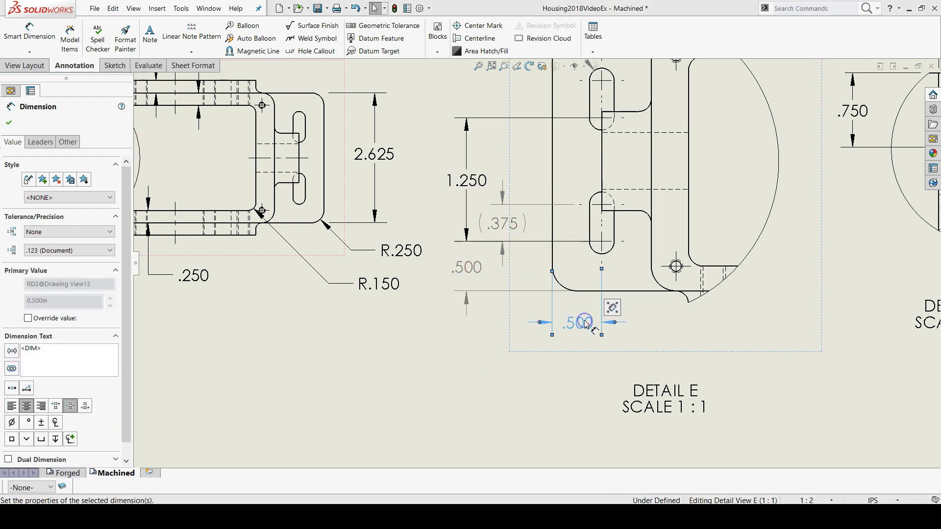
{"action": "left_click", "coordinate": [628, 306]}
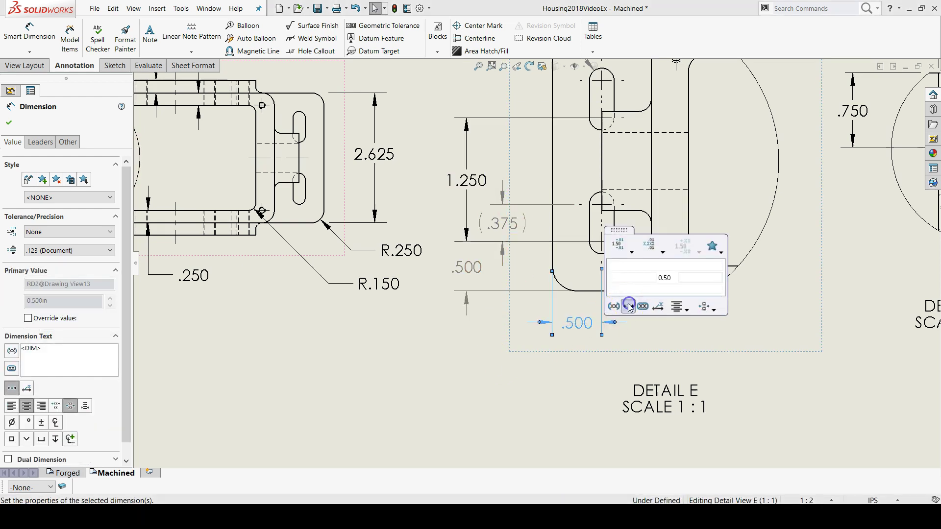
{"action": "left_click", "coordinate": [491, 392]}
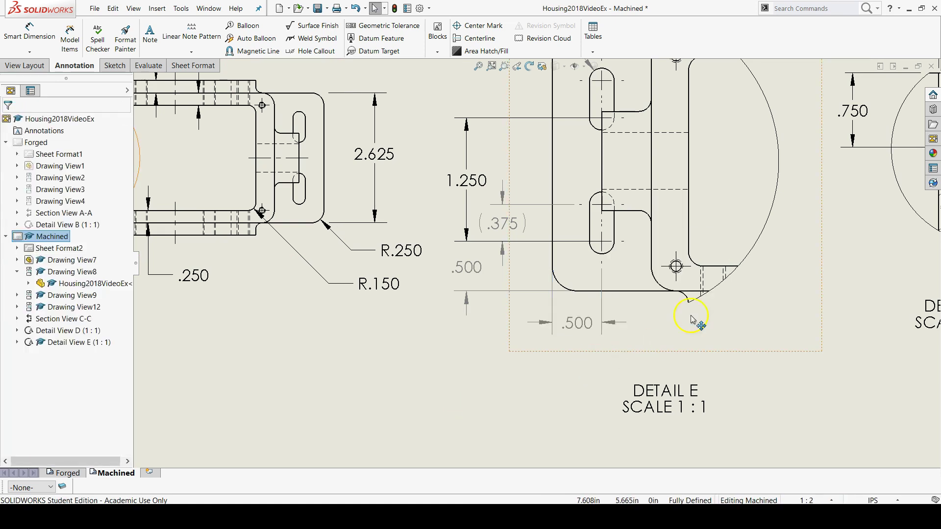
Add the prefix "4X " before the slot width in the slot callout of Detail E.
{"action": "scroll", "coordinate": [692, 320], "scroll_direction": "up", "scroll_amount": 3}
{"action": "scroll", "coordinate": [543, 163], "scroll_direction": "down", "scroll_amount": 3}
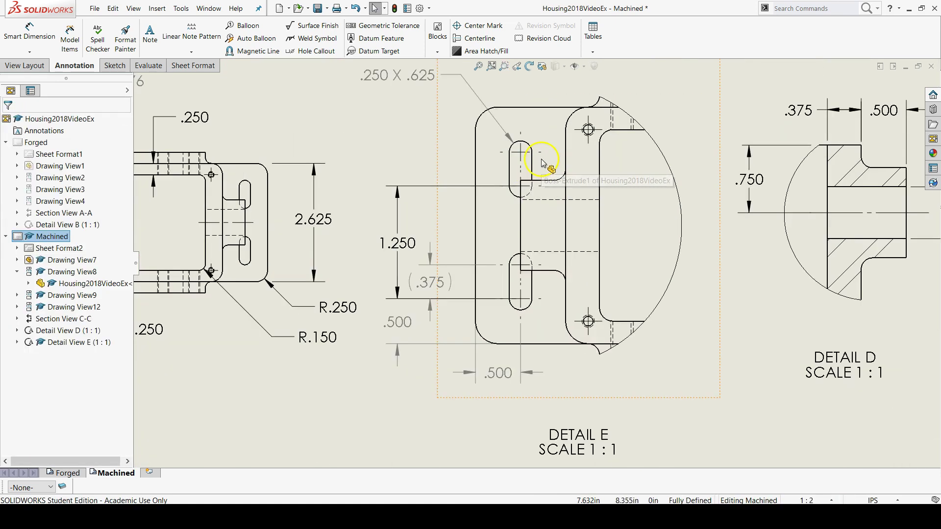
{"action": "scroll", "coordinate": [443, 142], "scroll_direction": "down", "scroll_amount": 3}
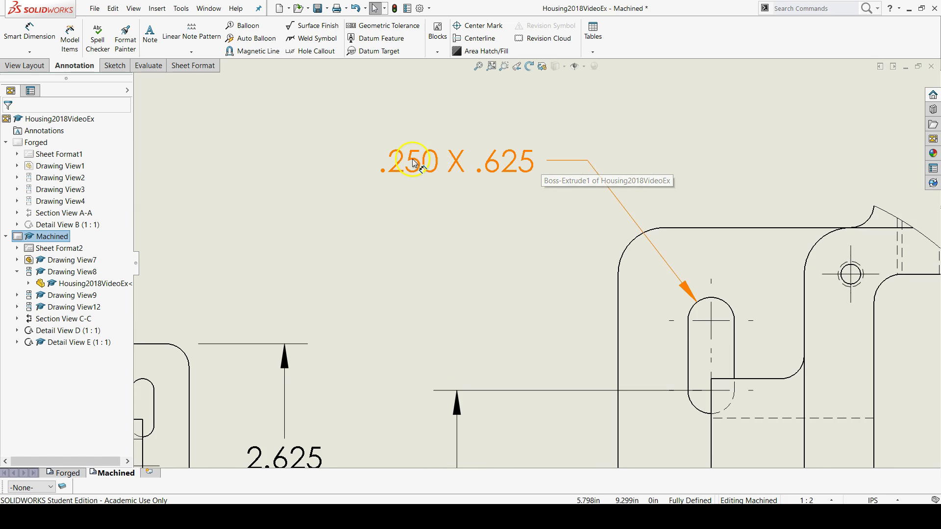
{"action": "left_click", "coordinate": [413, 163]}
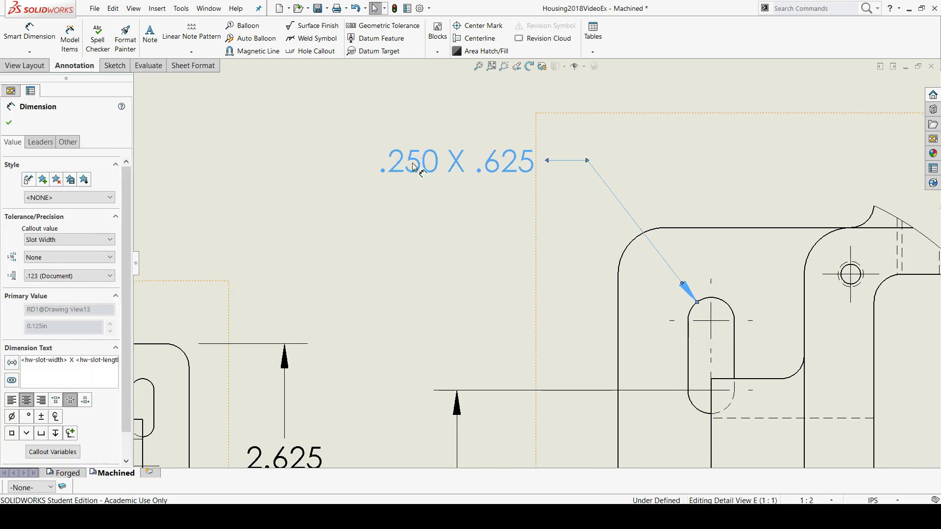
{"action": "left_click", "coordinate": [419, 207]}
{"action": "left_click", "coordinate": [25, 364]}
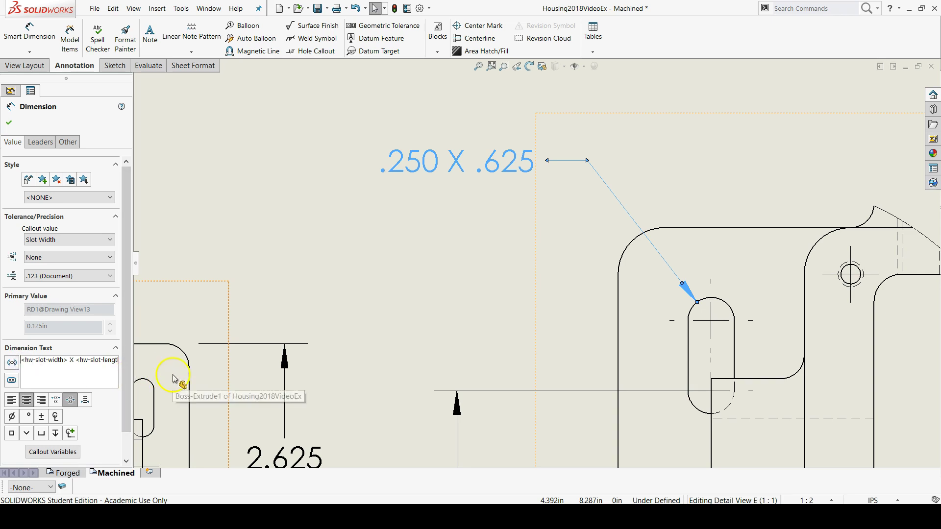
{"action": "left_click", "coordinate": [28, 352]}
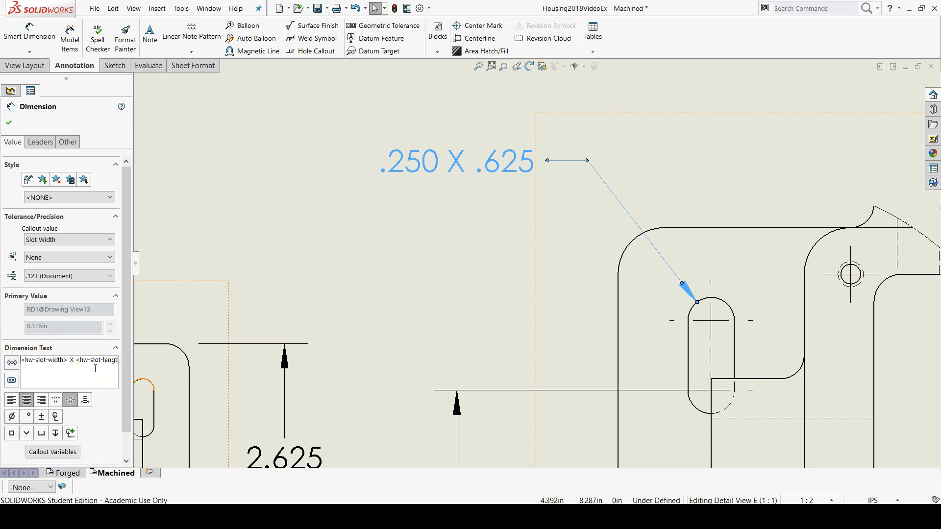
{"action": "type", "text": "4X"}
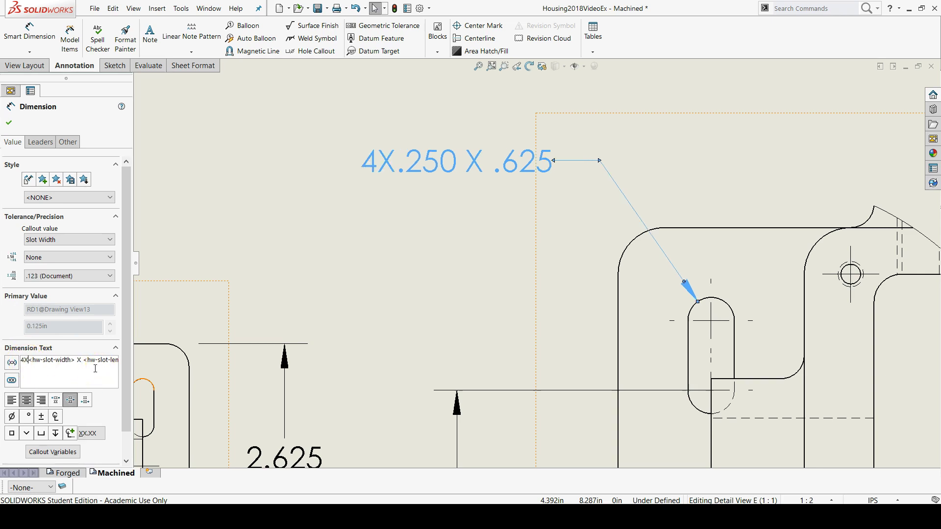
{"action": "left_click", "coordinate": [198, 351]}
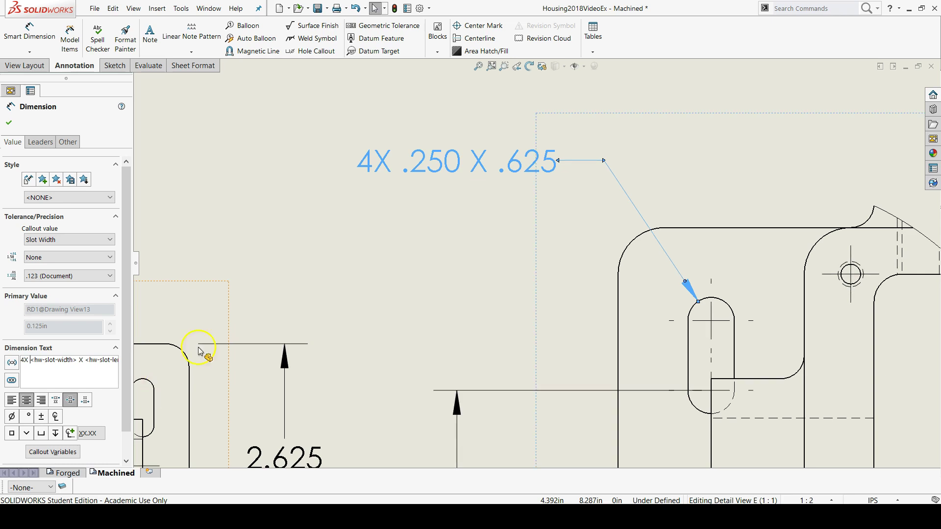
{"action": "left_click", "coordinate": [9, 122]}
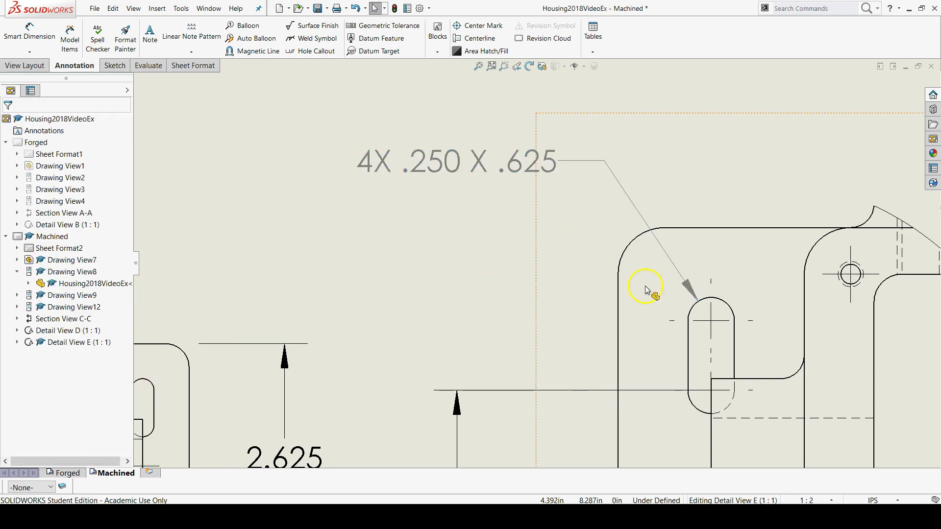
Review the slot dimensions in Detail E and the spacing between the top view, Detail E and Detail D.
{"action": "scroll", "coordinate": [646, 289], "scroll_direction": "up", "scroll_amount": 5}
{"action": "scroll", "coordinate": [666, 342], "scroll_direction": "down", "scroll_amount": 2}
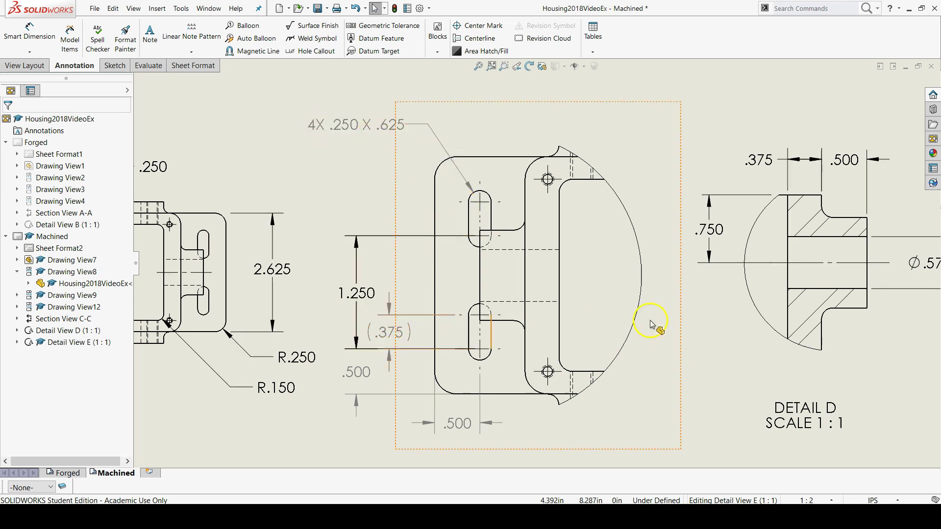
{"action": "scroll", "coordinate": [657, 321], "scroll_direction": "up", "scroll_amount": 3}
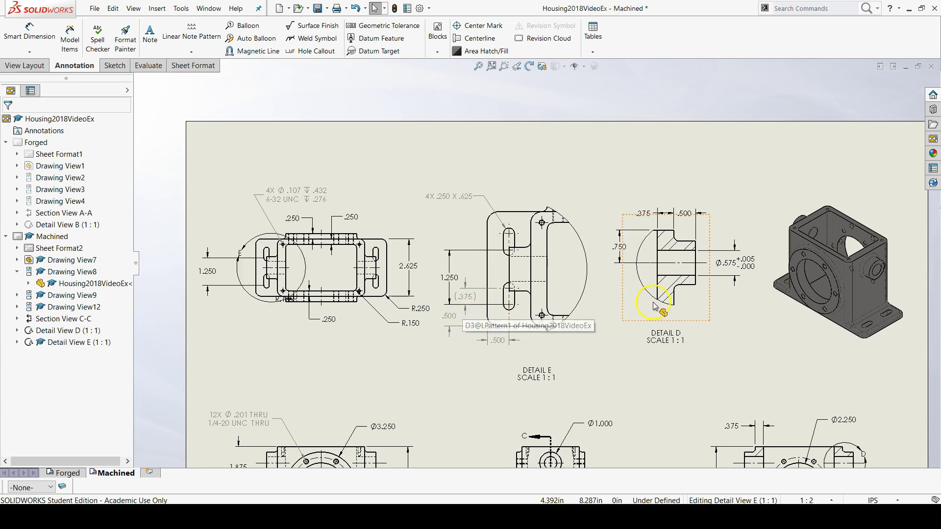
{"action": "left_click", "coordinate": [463, 396]}
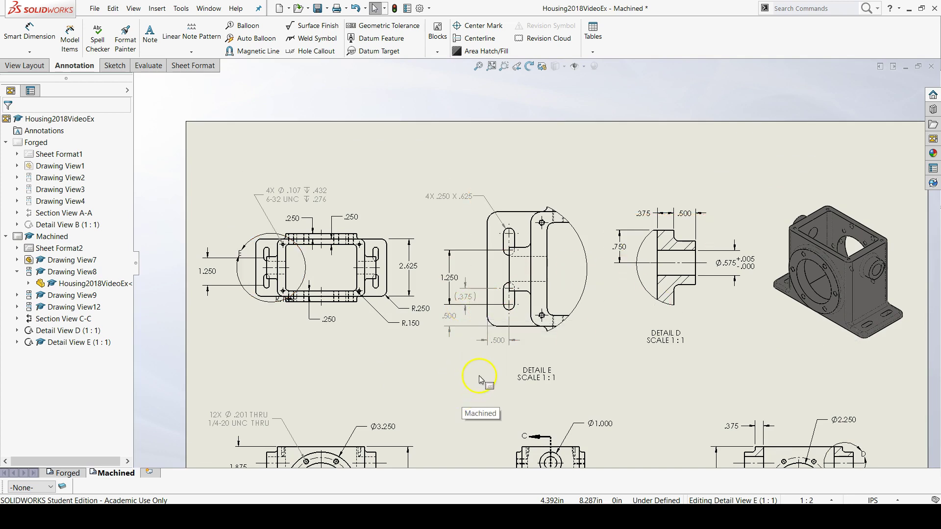
{"action": "scroll", "coordinate": [657, 351], "scroll_direction": "down", "scroll_amount": 5}
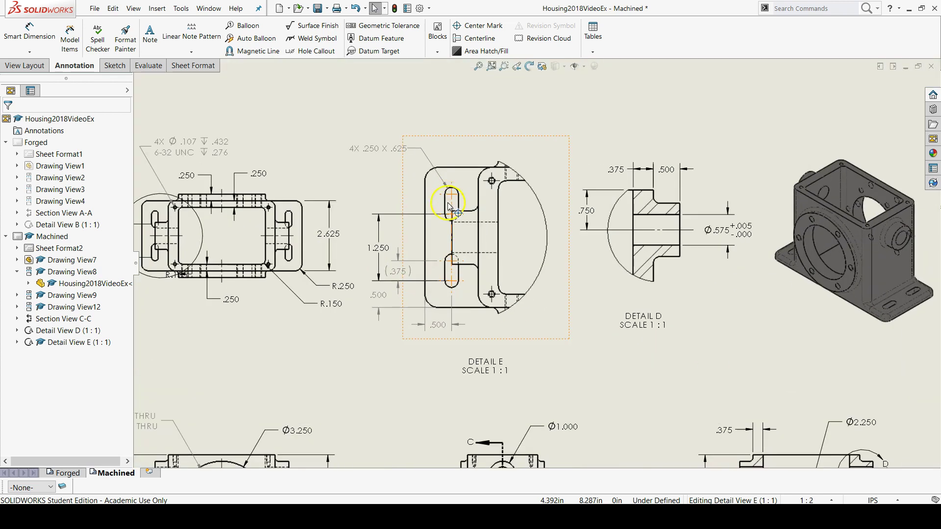
{"action": "scroll", "coordinate": [607, 347], "scroll_direction": "down", "scroll_amount": 1}
{"action": "scroll", "coordinate": [748, 361], "scroll_direction": "up", "scroll_amount": 2}
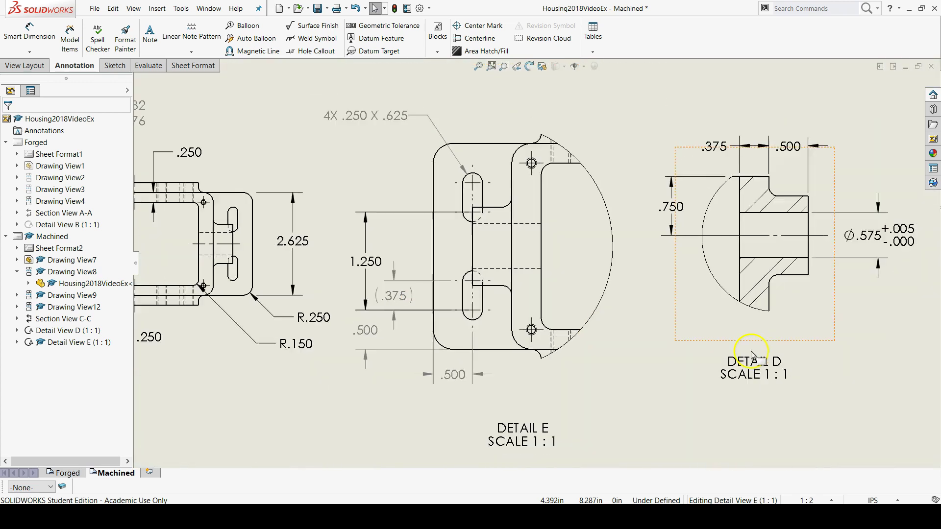
{"action": "scroll", "coordinate": [866, 346], "scroll_direction": "down", "scroll_amount": 1}
{"action": "scroll", "coordinate": [866, 345], "scroll_direction": "up", "scroll_amount": 1}
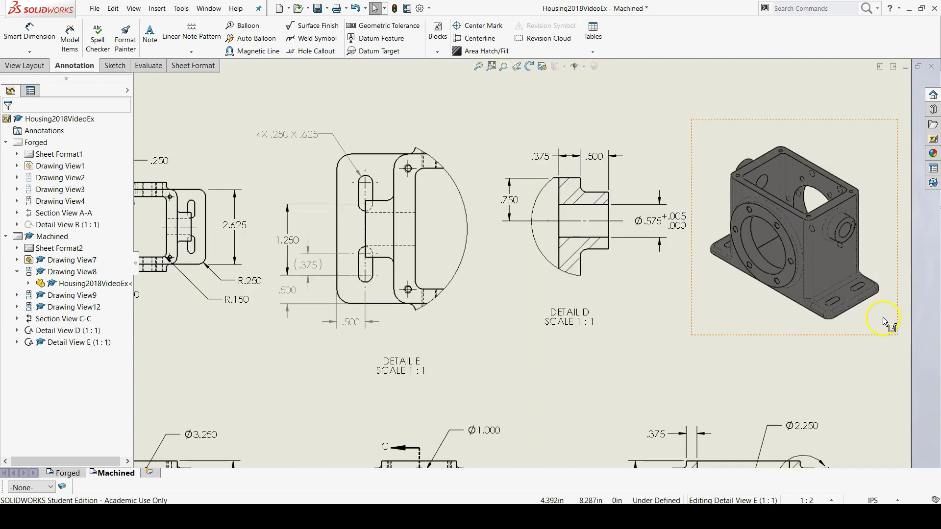
Pull the .750 and Ø.575 dimensions closer to Detail D and shift that view to the right, away from Detail E.
{"action": "left_click", "coordinate": [520, 201]}
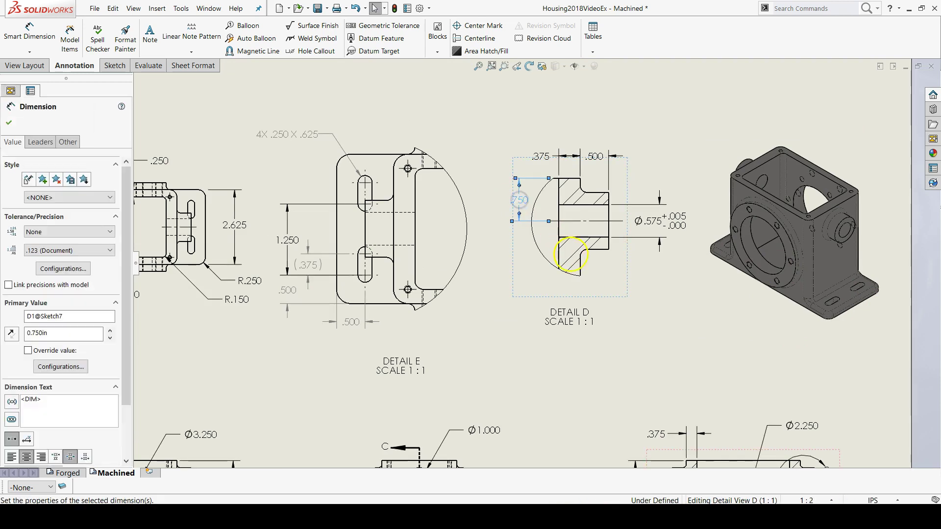
{"action": "left_click_drag", "start_coordinate": [581, 269], "coordinate": [595, 269]}
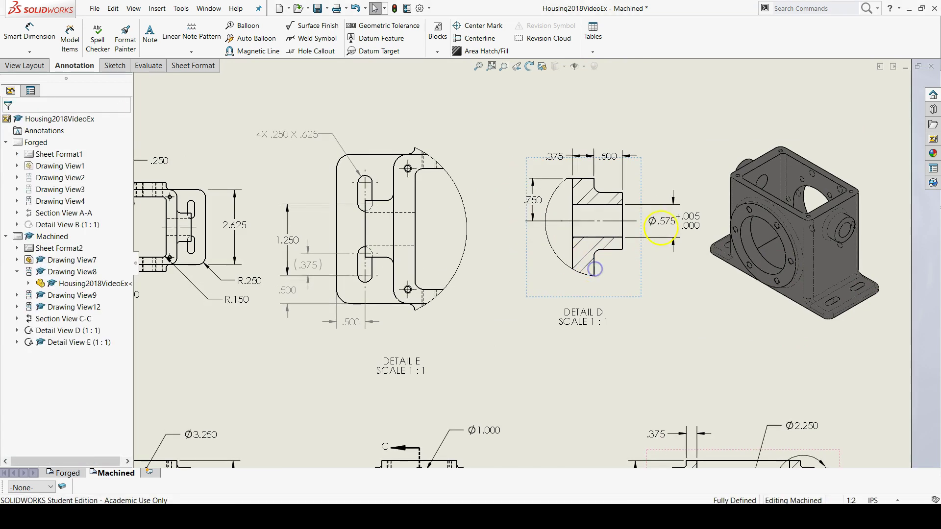
{"action": "left_click_drag", "start_coordinate": [677, 219], "coordinate": [670, 222]}
{"action": "left_click", "coordinate": [670, 223]}
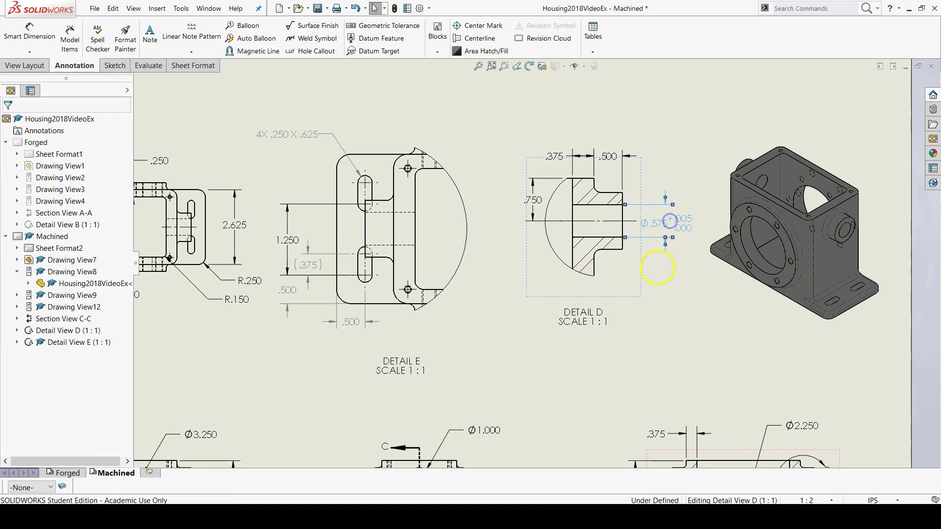
{"action": "left_click_drag", "start_coordinate": [616, 254], "coordinate": [621, 249]}
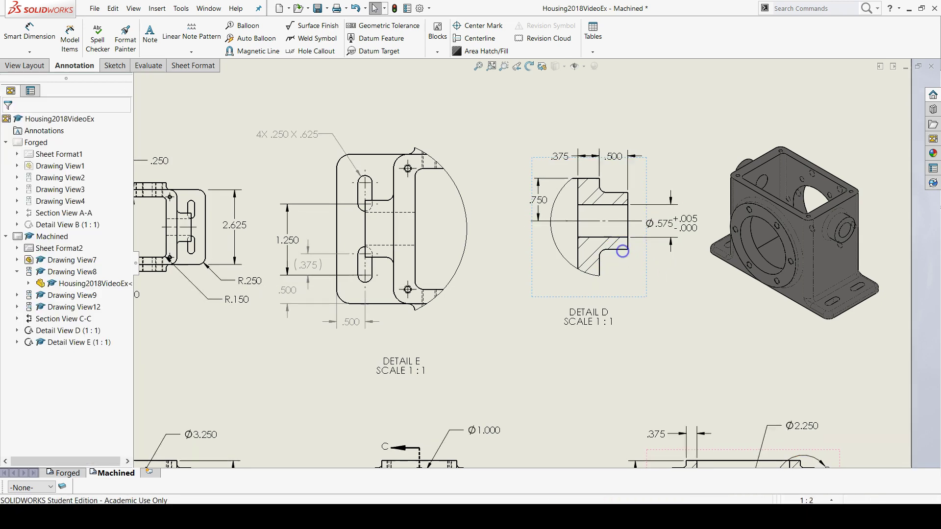
{"action": "left_click", "coordinate": [458, 267]}
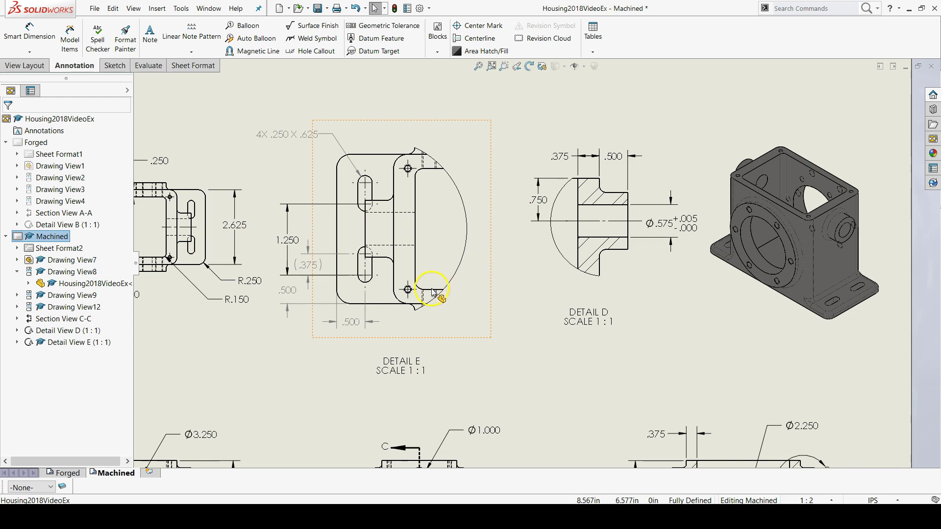
Move Detail E toward Detail D, align it horizontally by center with the top view, and adjust its spacing between the neighboring views.
{"action": "left_click_drag", "start_coordinate": [431, 289], "coordinate": [481, 324]}
{"action": "left_click", "coordinate": [369, 212]}
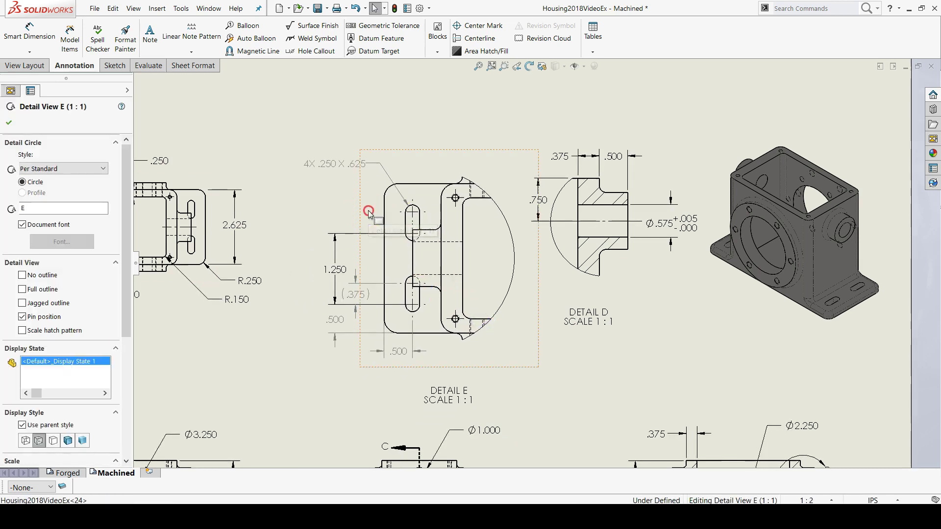
{"action": "right_click", "coordinate": [369, 211]}
{"action": "mouse_move", "coordinate": [398, 312]}
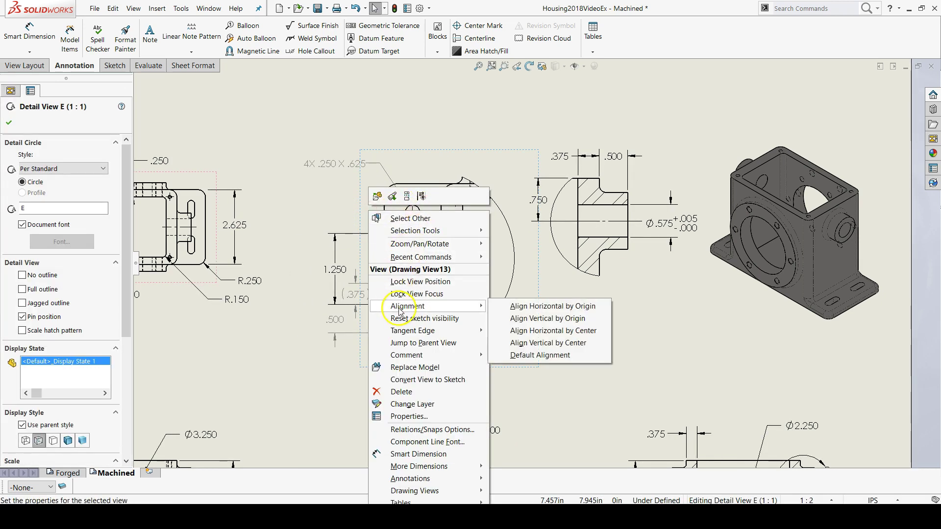
{"action": "left_click", "coordinate": [541, 331]}
{"action": "left_click", "coordinate": [197, 181]}
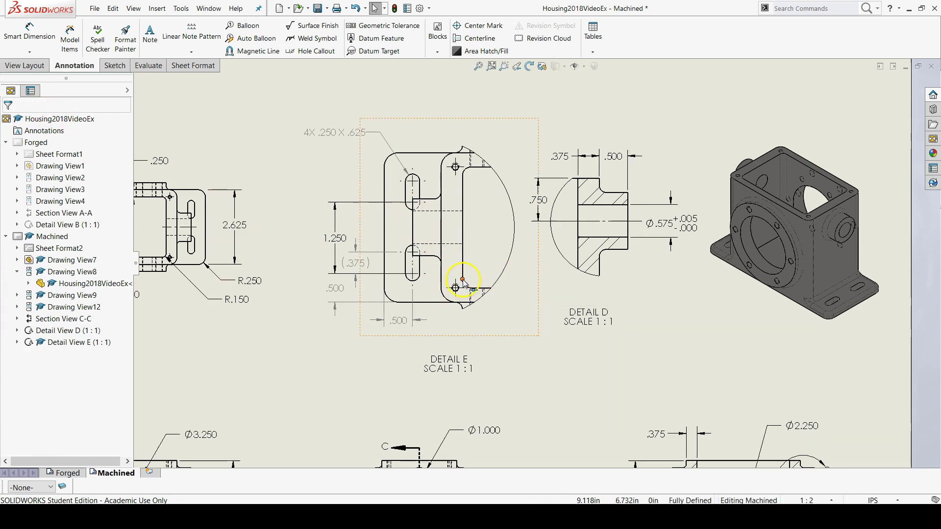
{"action": "left_click_drag", "start_coordinate": [460, 280], "coordinate": [448, 279]}
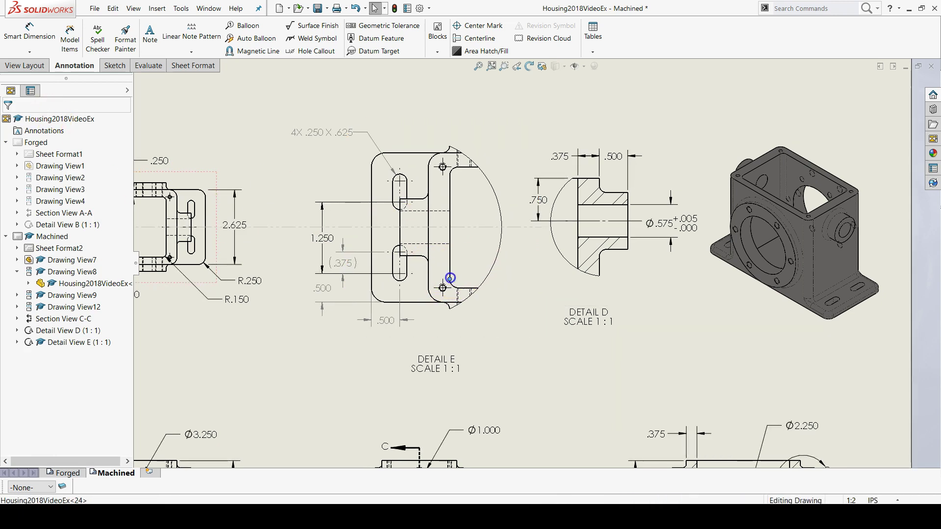
{"action": "key", "text": "f"}
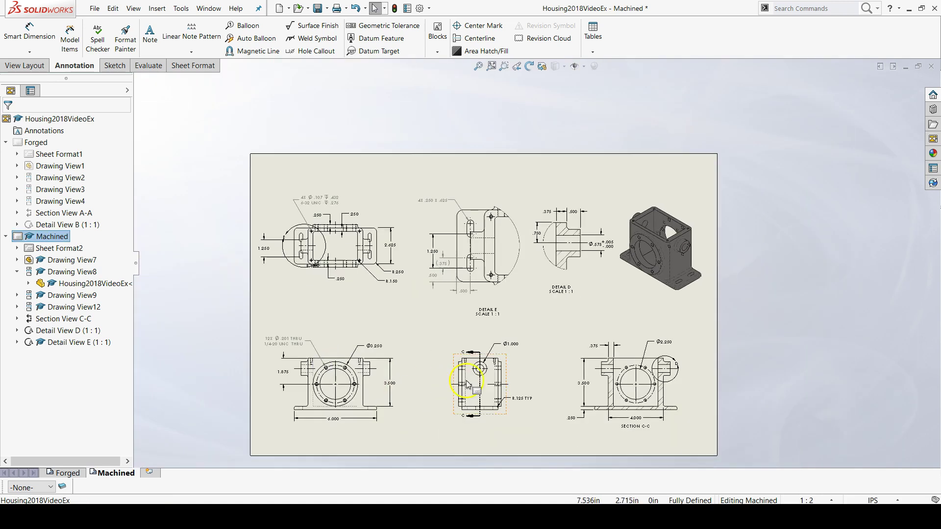
{"action": "scroll", "coordinate": [482, 379], "scroll_direction": "up", "scroll_amount": 1}
{"action": "scroll", "coordinate": [420, 386], "scroll_direction": "down", "scroll_amount": 2}
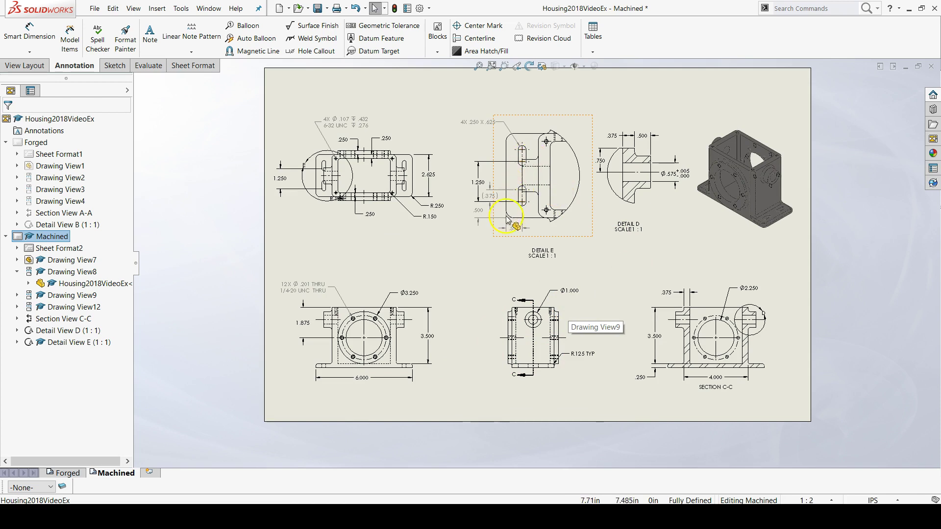
Set the system color for Dimensions, Non Imported (Driven) to black and apply it to the drawing.
{"action": "scroll", "coordinate": [483, 243], "scroll_direction": "down", "scroll_amount": 3}
{"action": "scroll", "coordinate": [483, 243], "scroll_direction": "down", "scroll_amount": 3}
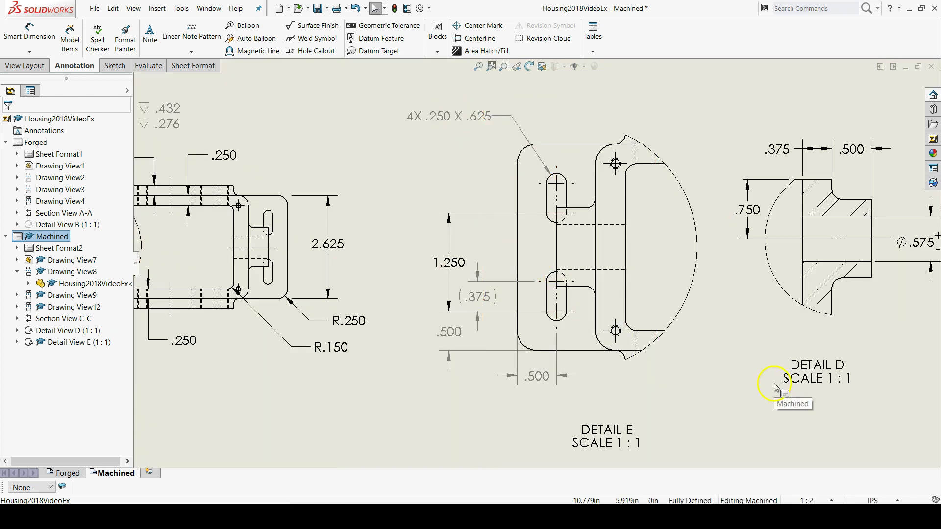
{"action": "left_click", "coordinate": [722, 423]}
{"action": "left_click", "coordinate": [421, 9]}
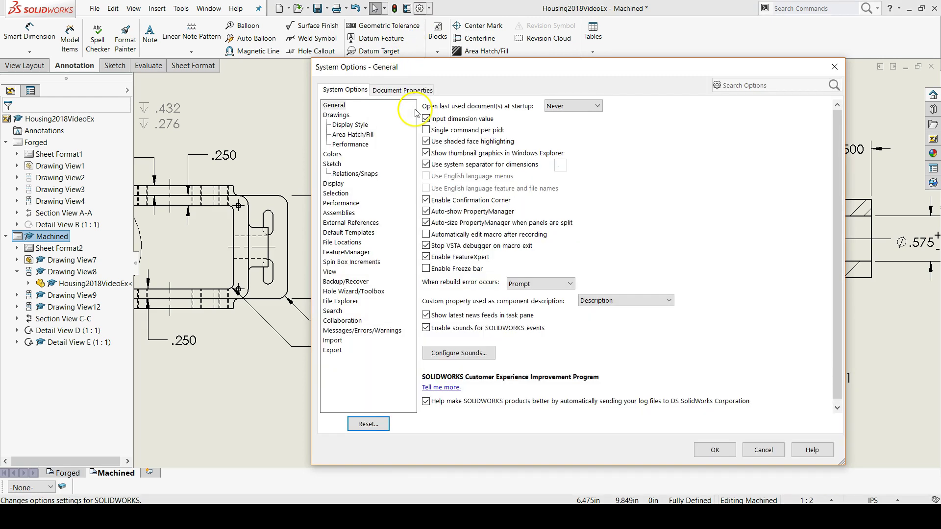
{"action": "left_click", "coordinate": [333, 153]}
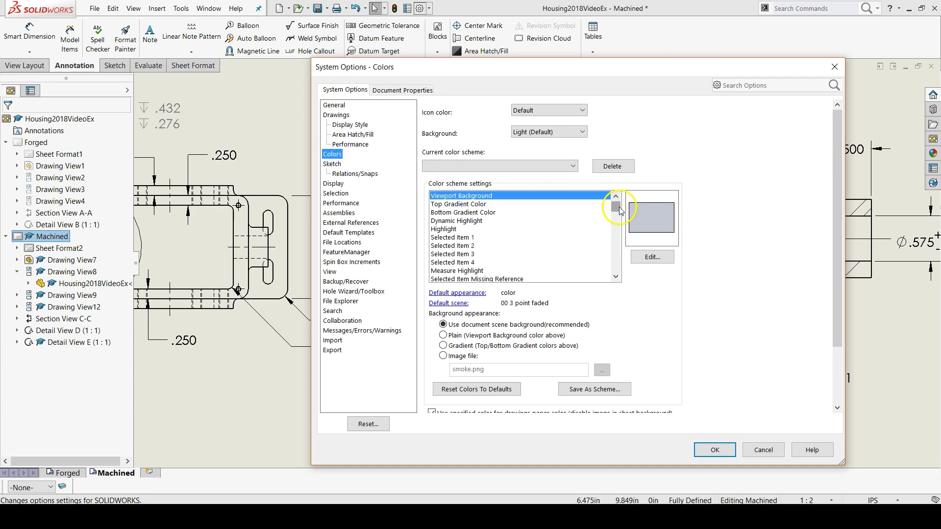
{"action": "left_click_drag", "start_coordinate": [619, 211], "coordinate": [620, 220]}
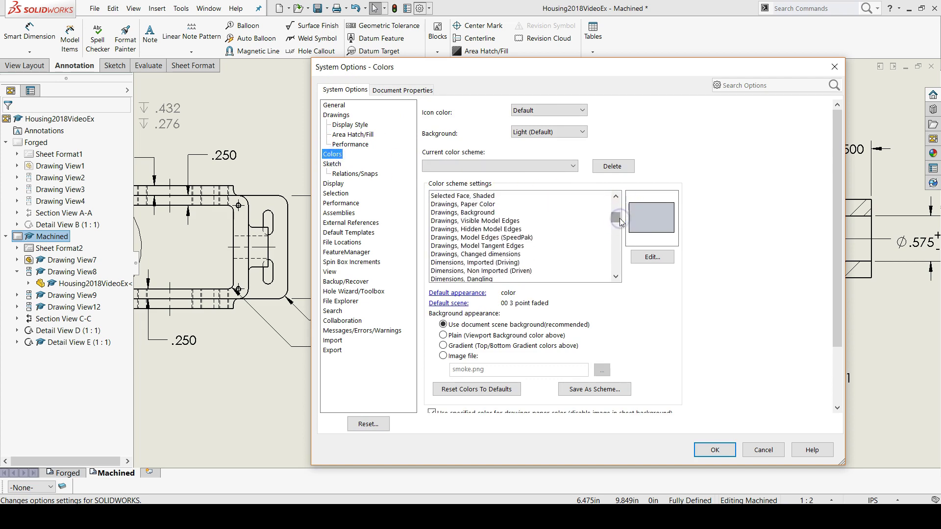
{"action": "scroll", "coordinate": [505, 264], "scroll_direction": "down", "scroll_amount": 1}
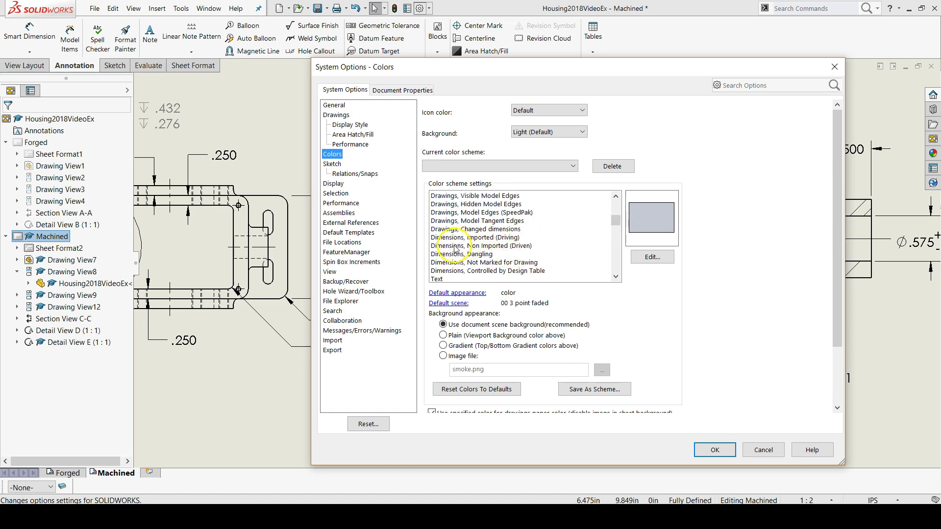
{"action": "left_click", "coordinate": [487, 246]}
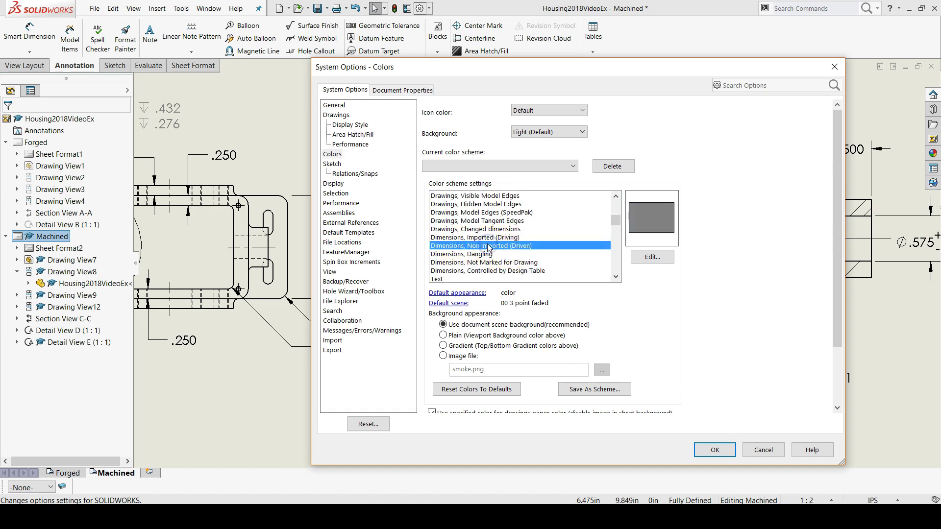
{"action": "left_click", "coordinate": [642, 260]}
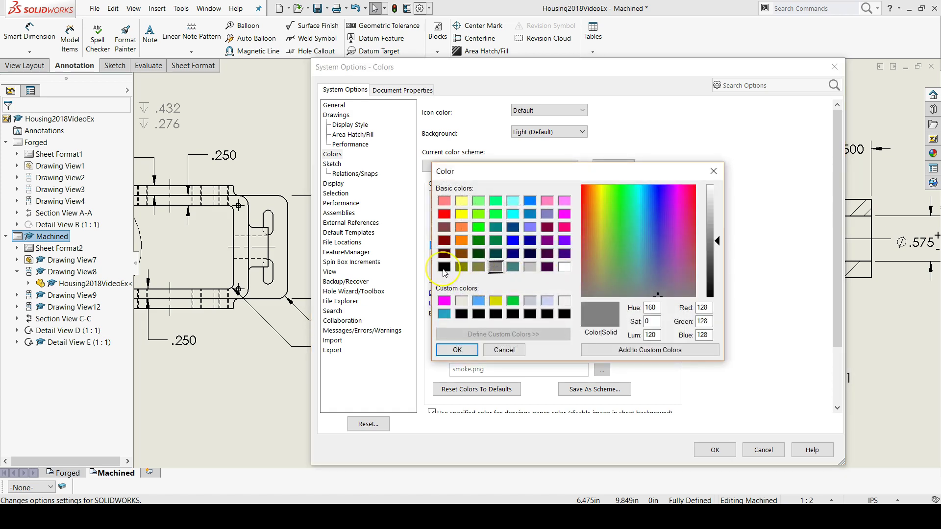
{"action": "left_click", "coordinate": [444, 267]}
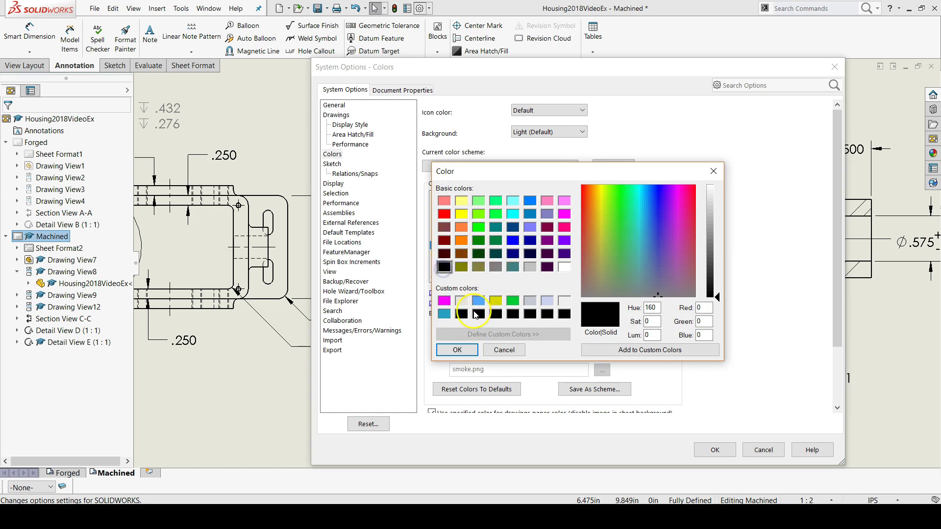
{"action": "left_click", "coordinate": [457, 351]}
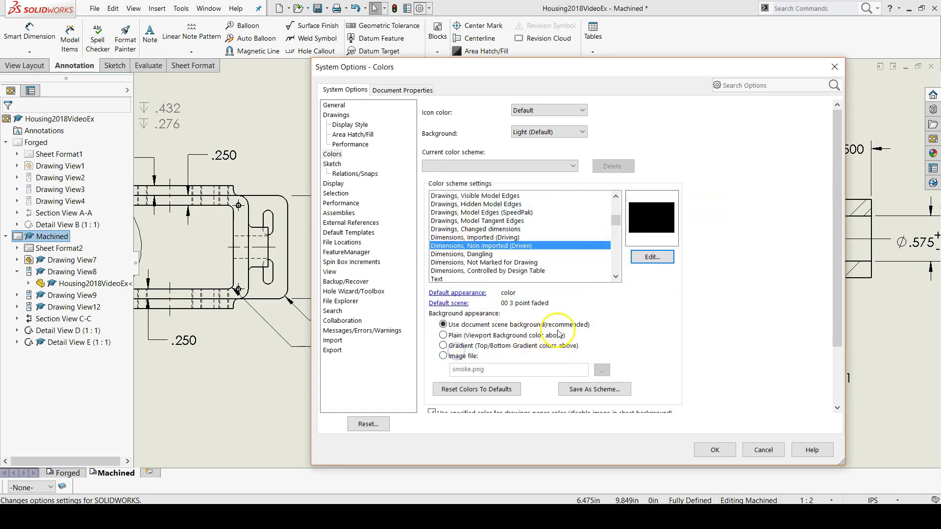
{"action": "left_click", "coordinate": [724, 451]}
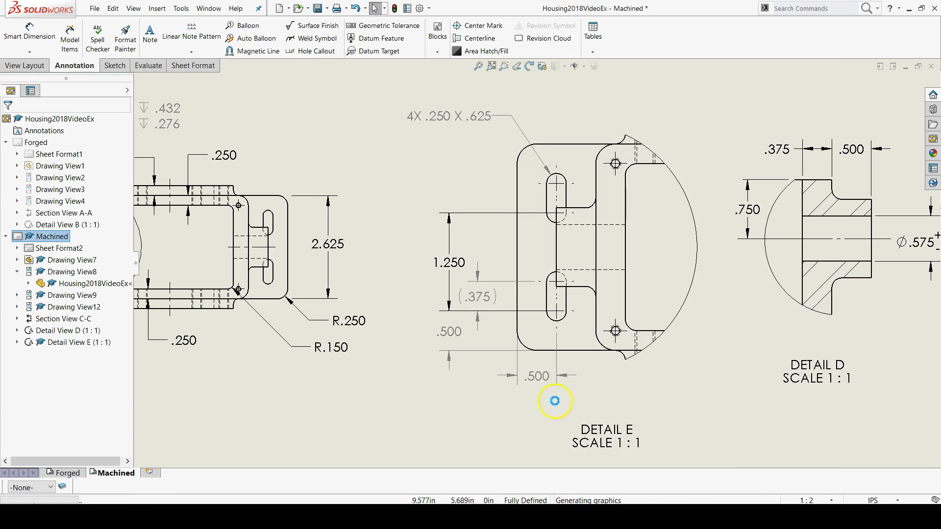
{"action": "left_click", "coordinate": [465, 326]}
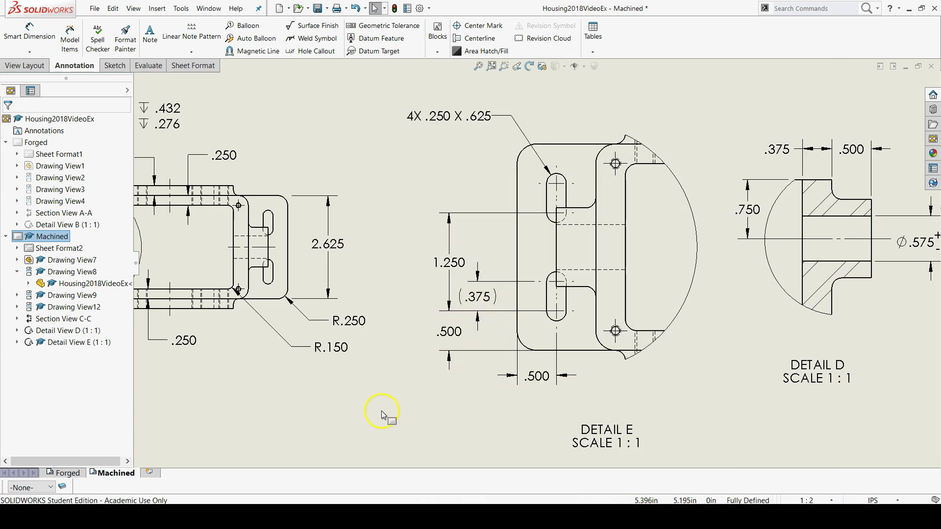
In the system color scheme settings, set Drawings, Hidden Model Edges to bright green (RGB 0, 255, 0).
{"action": "scroll", "coordinate": [381, 410], "scroll_direction": "up", "scroll_amount": 5}
{"action": "scroll", "coordinate": [495, 278], "scroll_direction": "down", "scroll_amount": 5}
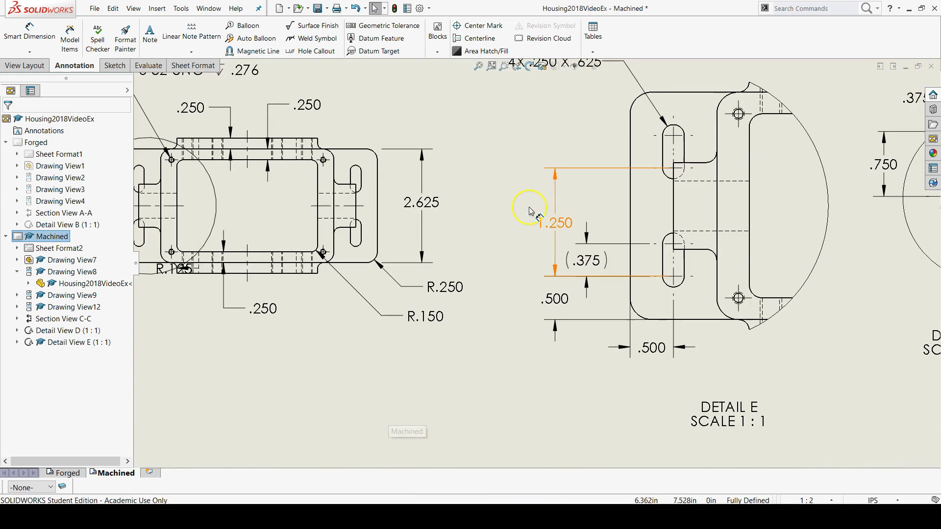
{"action": "scroll", "coordinate": [644, 197], "scroll_direction": "down", "scroll_amount": 1}
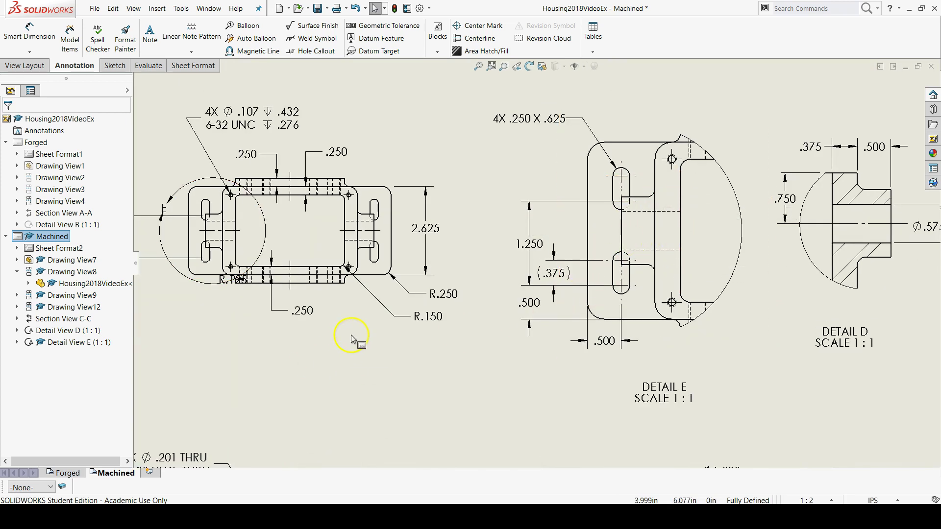
{"action": "left_click", "coordinate": [420, 8]}
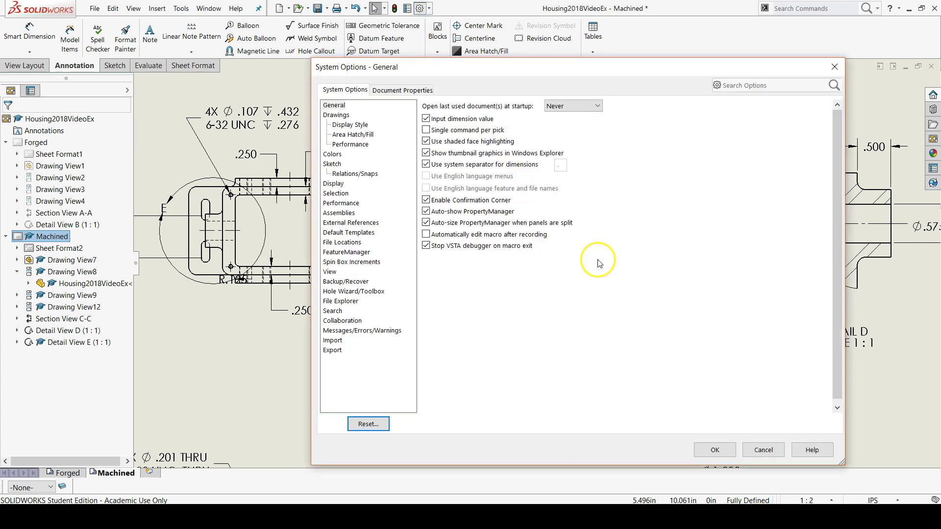
{"action": "left_click", "coordinate": [332, 156]}
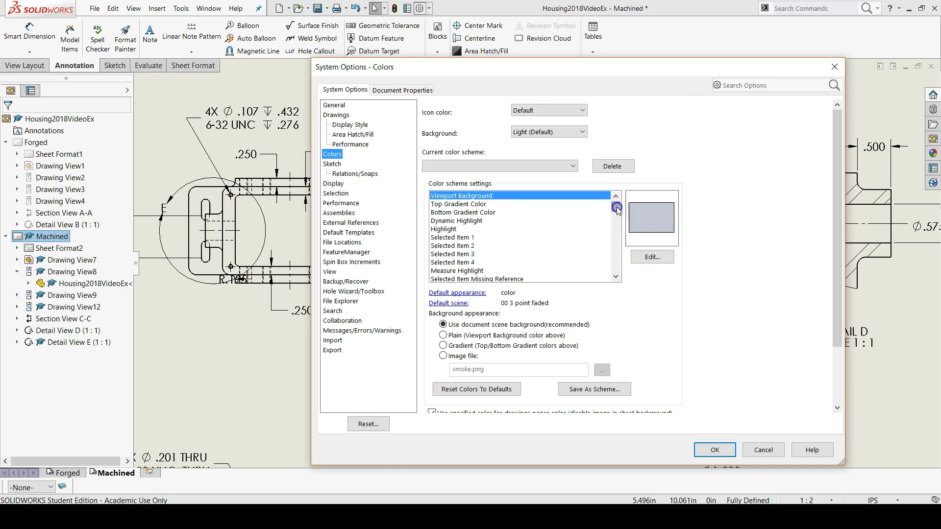
{"action": "left_click_drag", "start_coordinate": [617, 207], "coordinate": [617, 218]}
{"action": "left_click", "coordinate": [452, 230]}
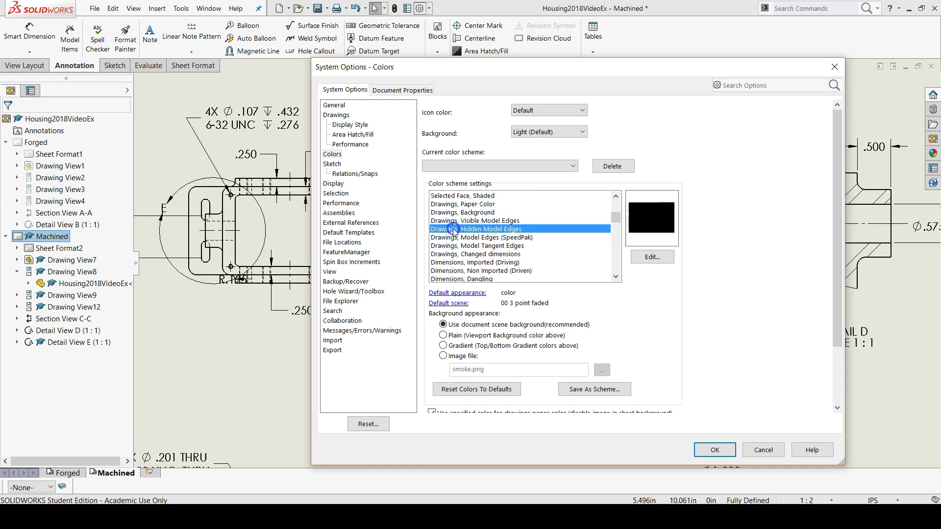
{"action": "left_click", "coordinate": [640, 257]}
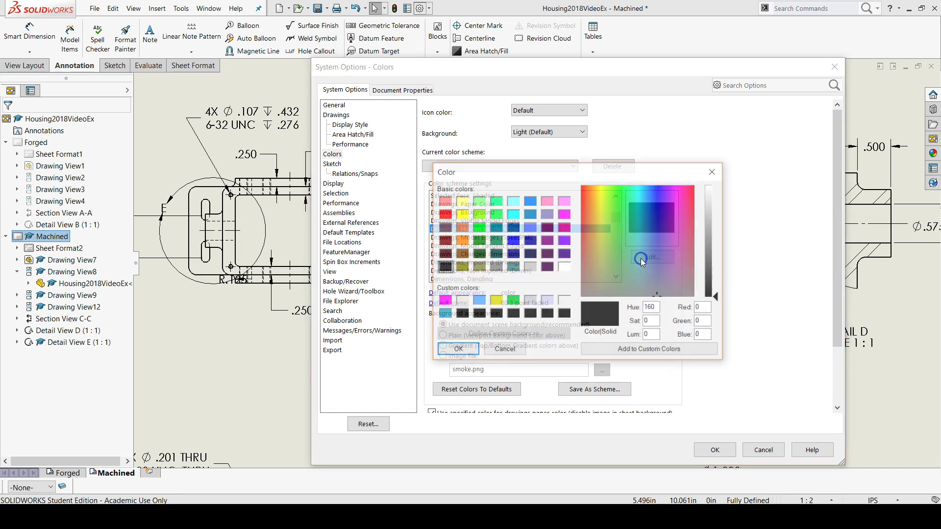
{"action": "left_click", "coordinate": [479, 228]}
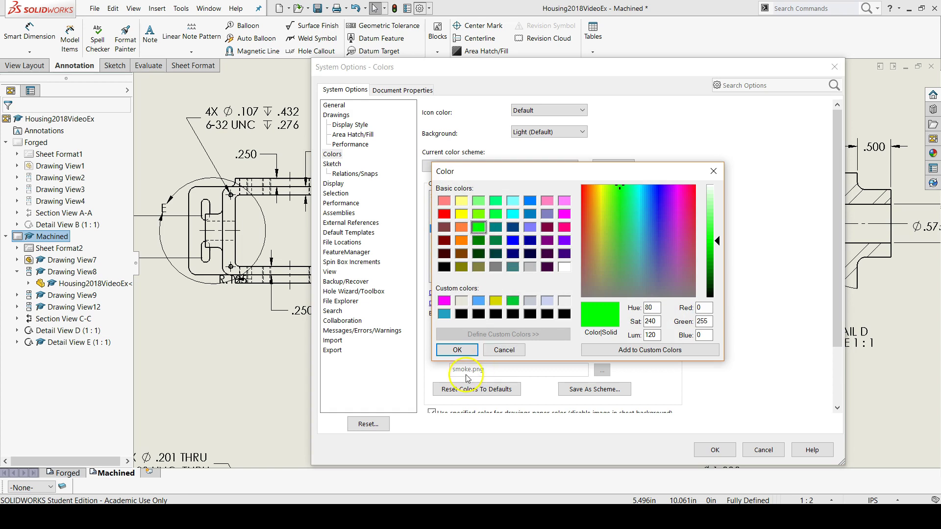
{"action": "left_click", "coordinate": [457, 350]}
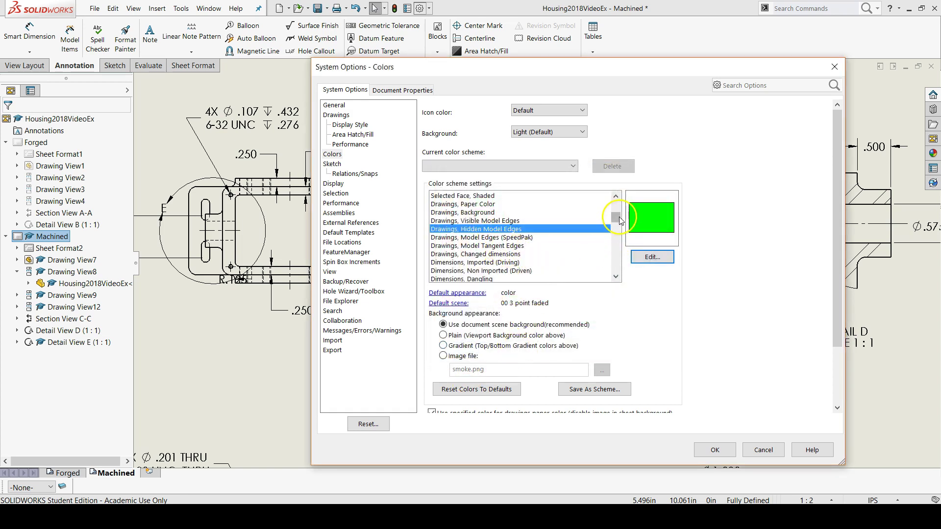
Set the colors for Dimensions, Imported (Driving) and Dimensions, Non Imported (Driven) to magenta (RGB 255, 0, 255).
{"action": "left_click_drag", "start_coordinate": [616, 217], "coordinate": [619, 226]}
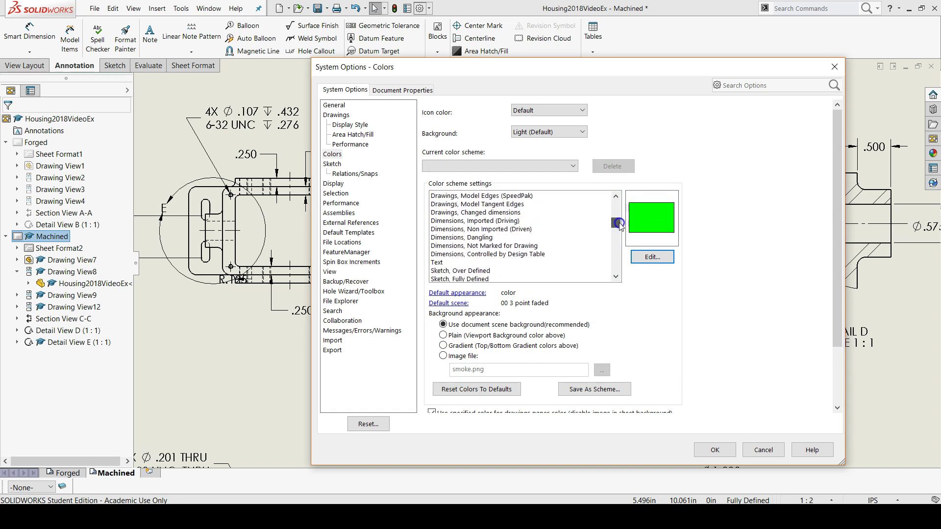
{"action": "left_click", "coordinate": [493, 222]}
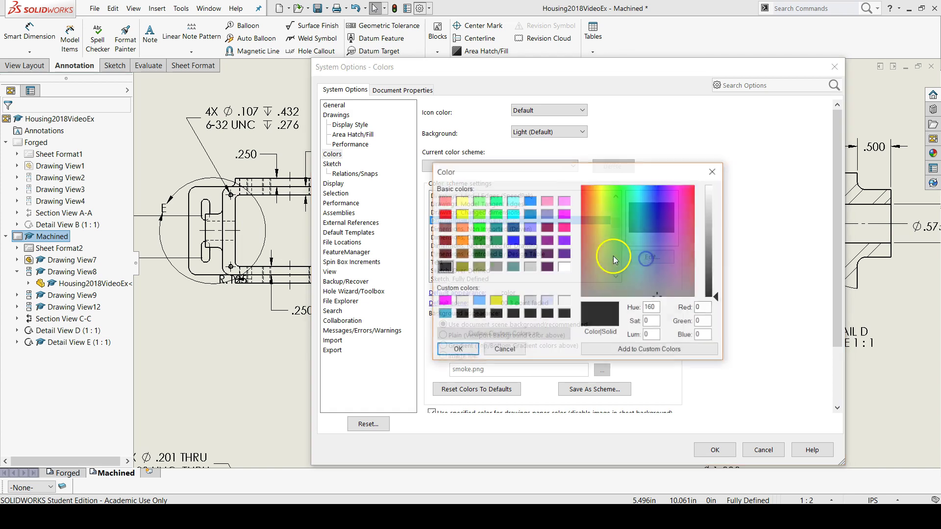
{"action": "left_click", "coordinate": [564, 214]}
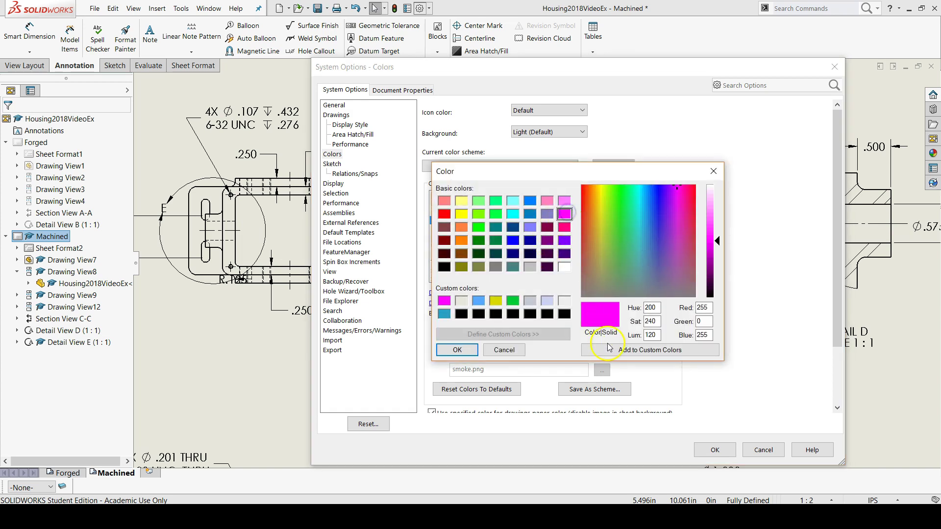
{"action": "left_click", "coordinate": [457, 350]}
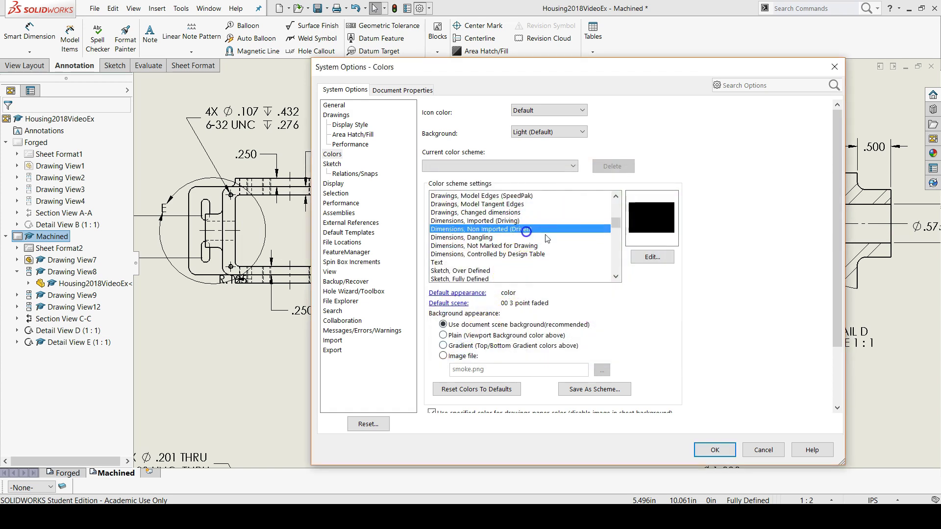
{"action": "left_click", "coordinate": [653, 256]}
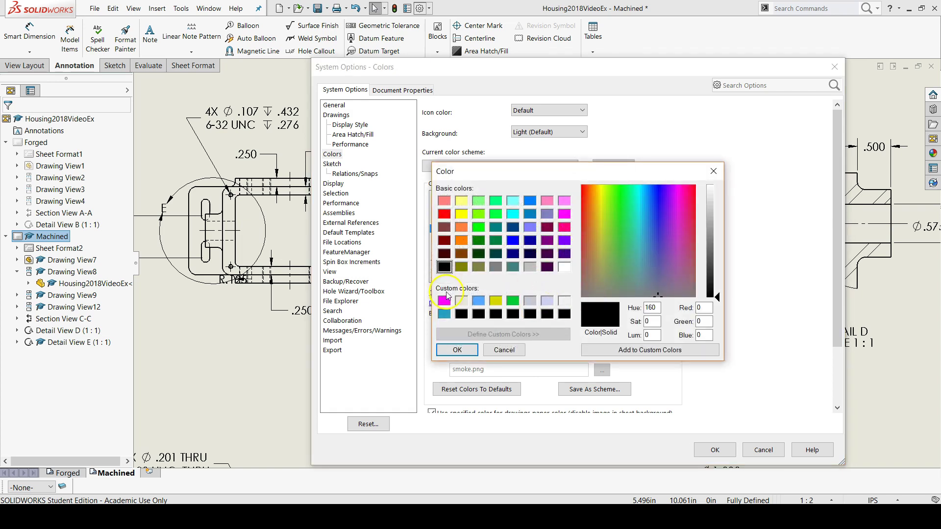
{"action": "left_click", "coordinate": [445, 302]}
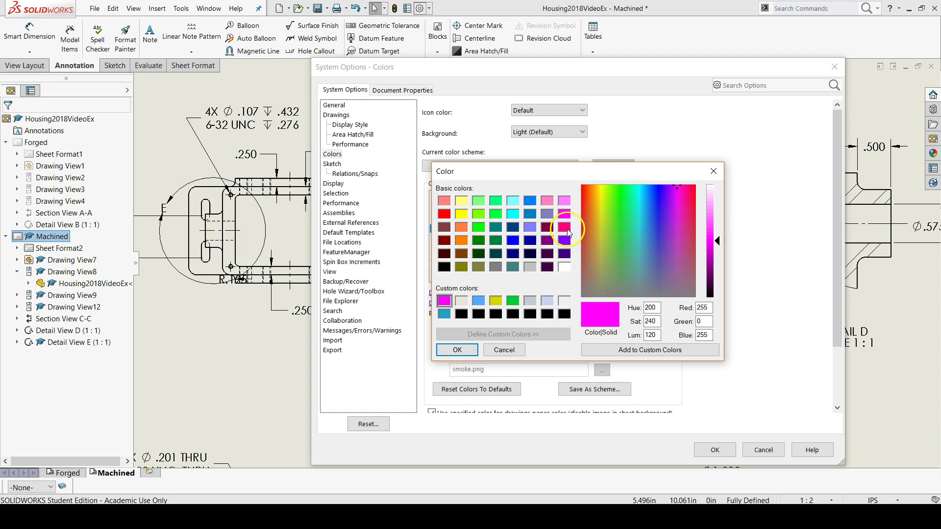
{"action": "left_click", "coordinate": [456, 350]}
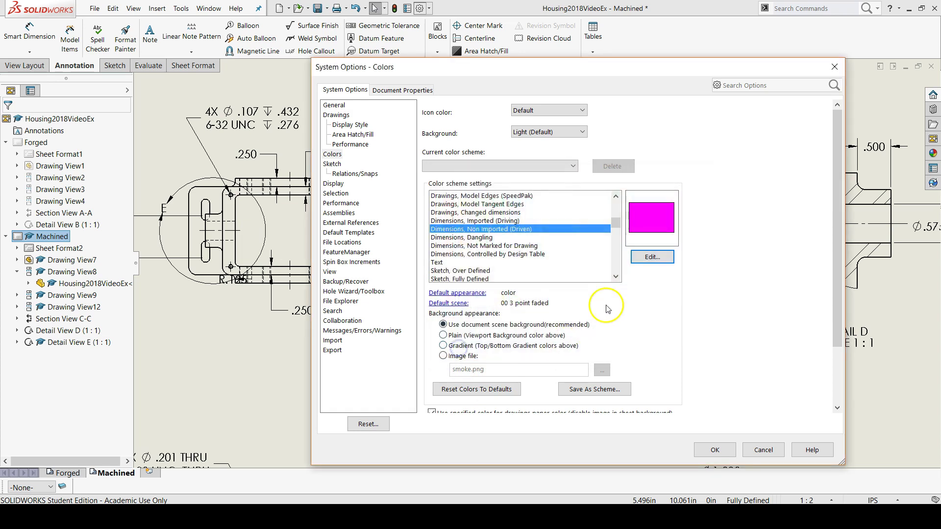
Set the Annotations, Imported and Annotations, Non Imported colors to magenta (RGB 255, 0, 255) and apply the color changes to the drawing.
{"action": "left_click_drag", "start_coordinate": [616, 222], "coordinate": [618, 258]}
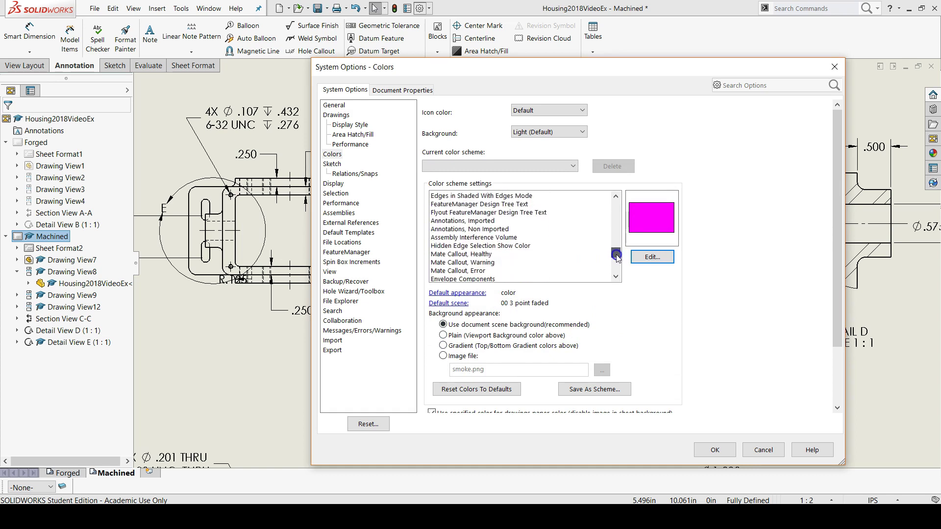
{"action": "left_click", "coordinate": [451, 221]}
{"action": "left_click", "coordinate": [654, 257]}
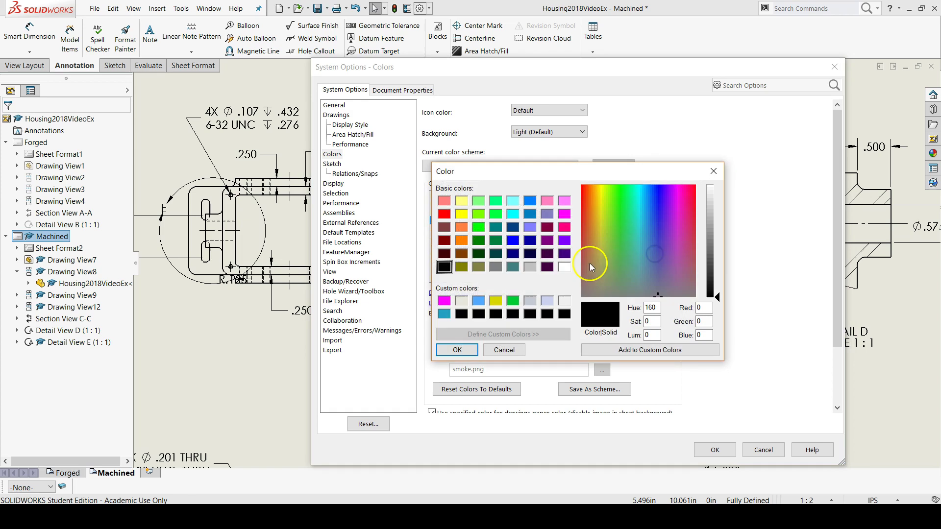
{"action": "left_click", "coordinate": [444, 300]}
{"action": "left_click", "coordinate": [457, 350]}
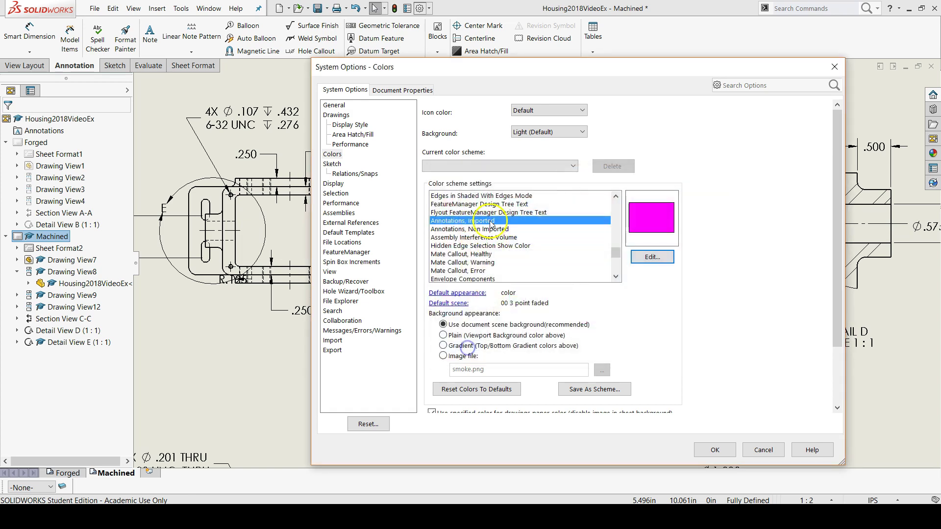
{"action": "left_click", "coordinate": [485, 229]}
{"action": "left_click", "coordinate": [653, 258]}
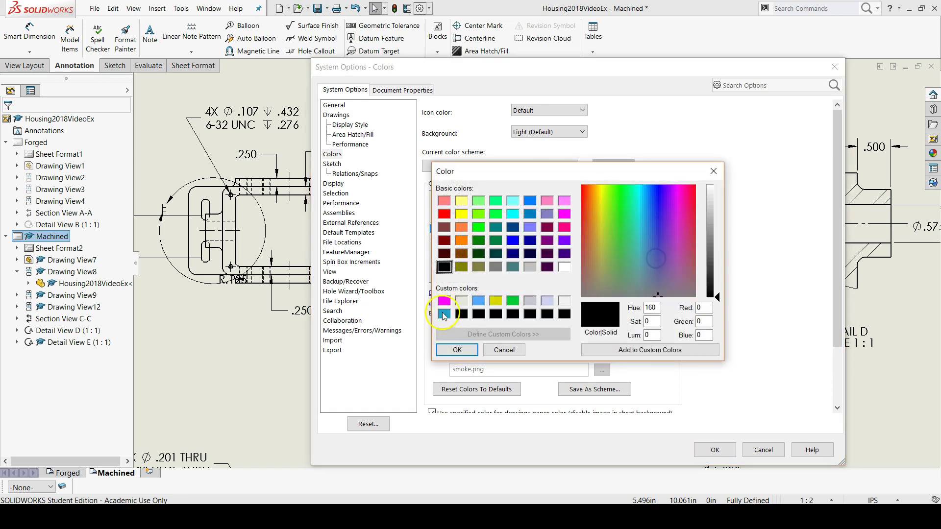
{"action": "left_click", "coordinate": [444, 301]}
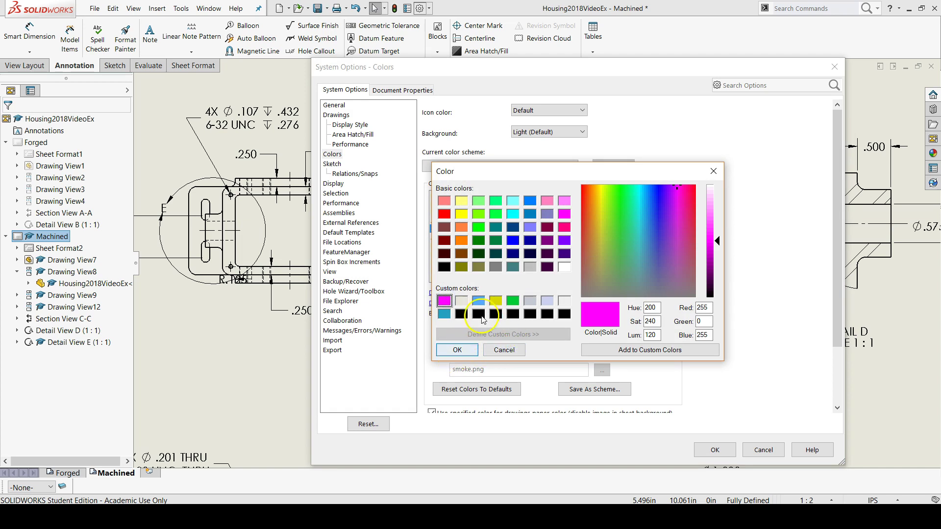
{"action": "left_click", "coordinate": [564, 215]}
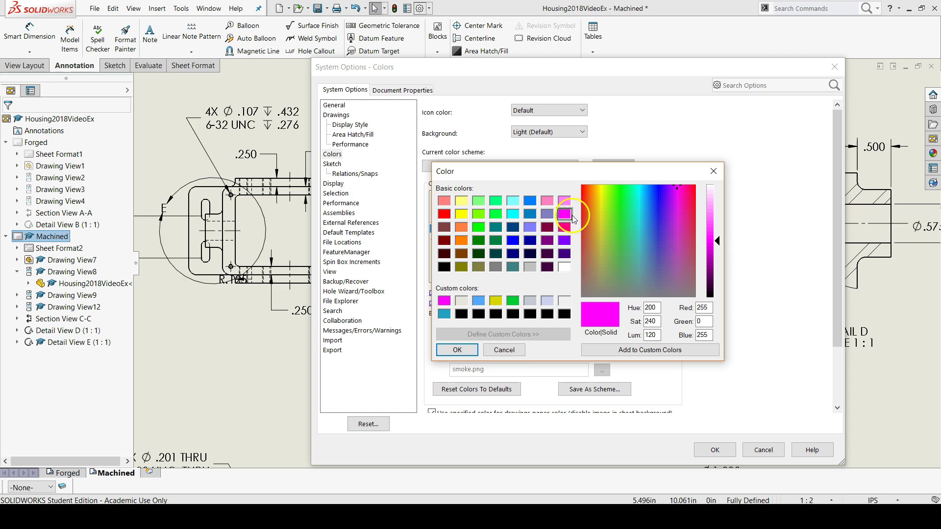
{"action": "left_click", "coordinate": [457, 350]}
{"action": "left_click", "coordinate": [701, 449]}
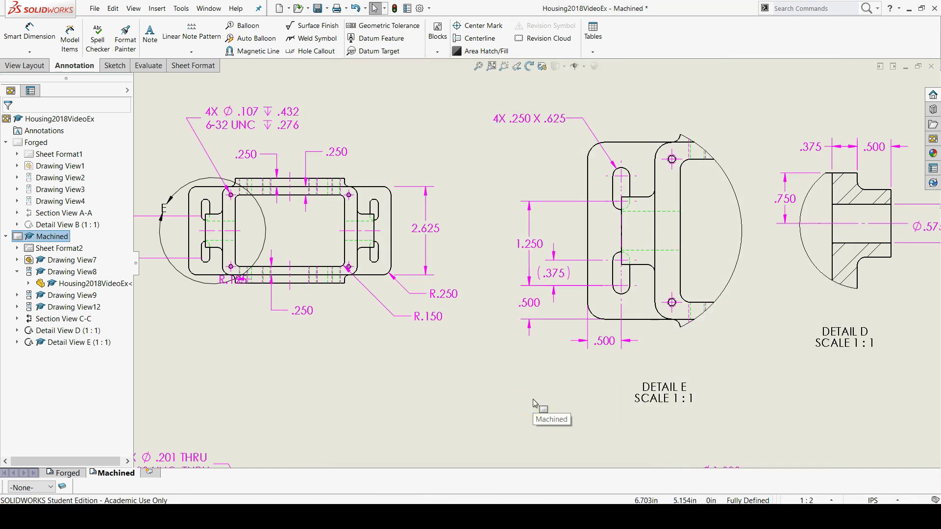
{"action": "scroll", "coordinate": [667, 312], "scroll_direction": "down", "scroll_amount": 5}
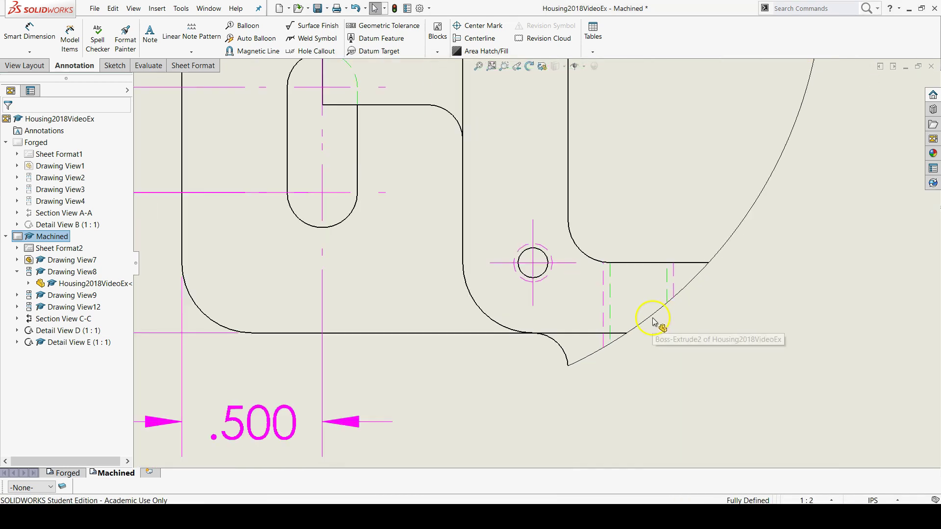
Inspect the recolored dimensions and hidden edges across the Machined sheet, including a close look at the front view.
{"action": "key", "text": "f"}
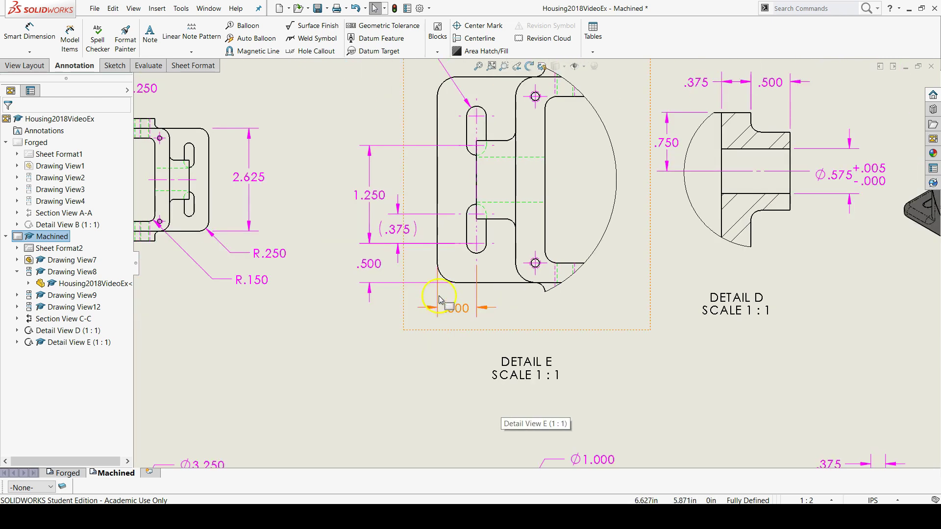
{"action": "scroll", "coordinate": [522, 338], "scroll_direction": "down", "scroll_amount": 3}
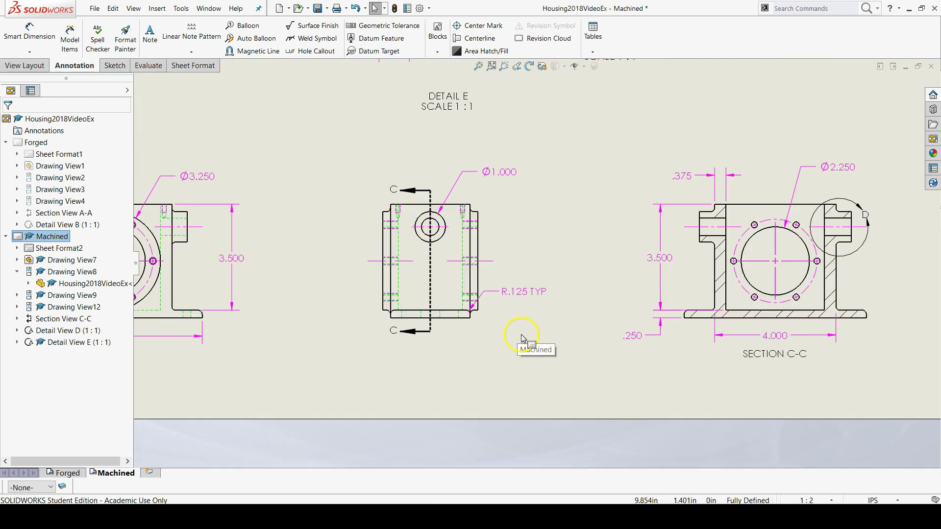
{"action": "scroll", "coordinate": [551, 346], "scroll_direction": "up", "scroll_amount": 1}
{"action": "scroll", "coordinate": [474, 289], "scroll_direction": "up", "scroll_amount": 6}
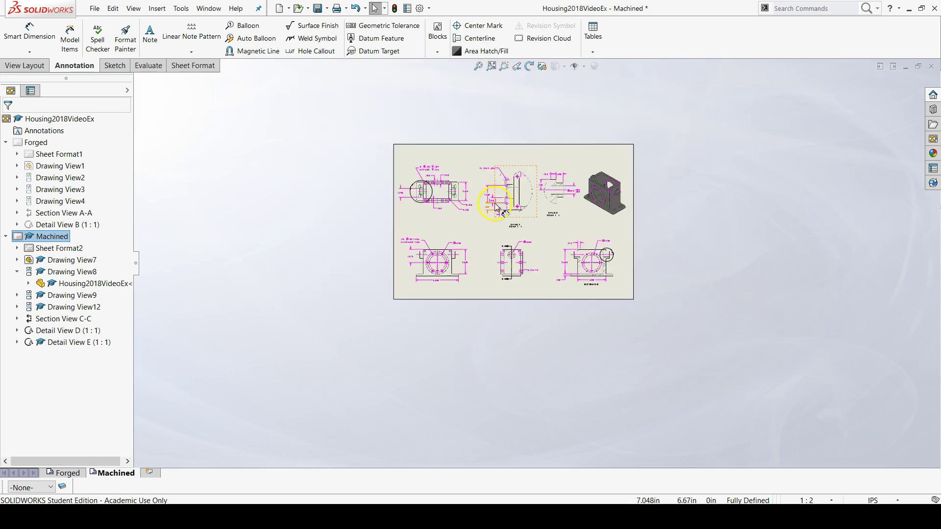
{"action": "scroll", "coordinate": [497, 209], "scroll_direction": "down", "scroll_amount": 2}
{"action": "scroll", "coordinate": [499, 277], "scroll_direction": "down", "scroll_amount": 2}
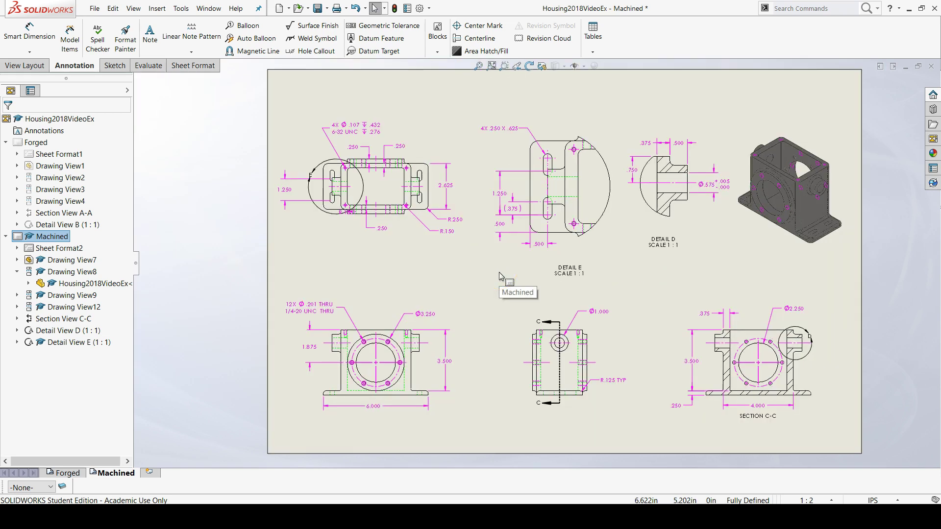
{"action": "scroll", "coordinate": [361, 370], "scroll_direction": "down", "scroll_amount": 5}
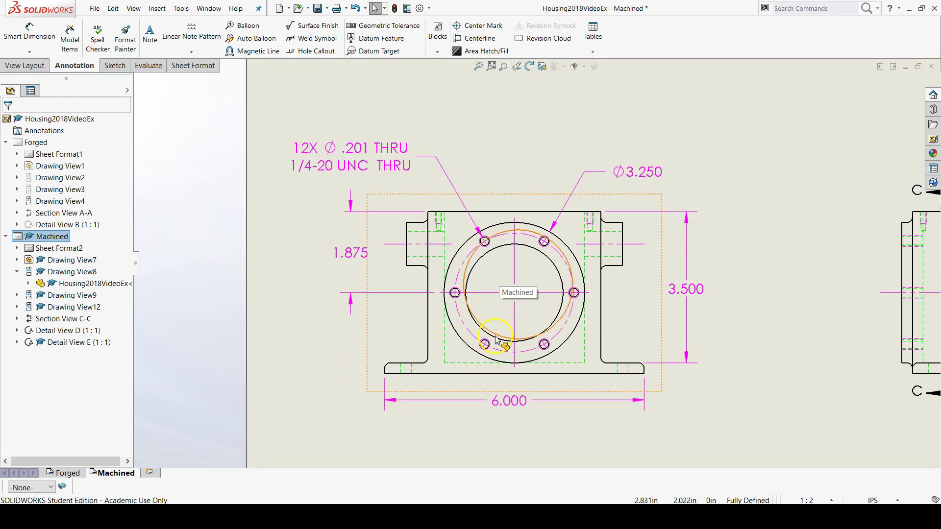
{"action": "scroll", "coordinate": [501, 339], "scroll_direction": "down", "scroll_amount": 3}
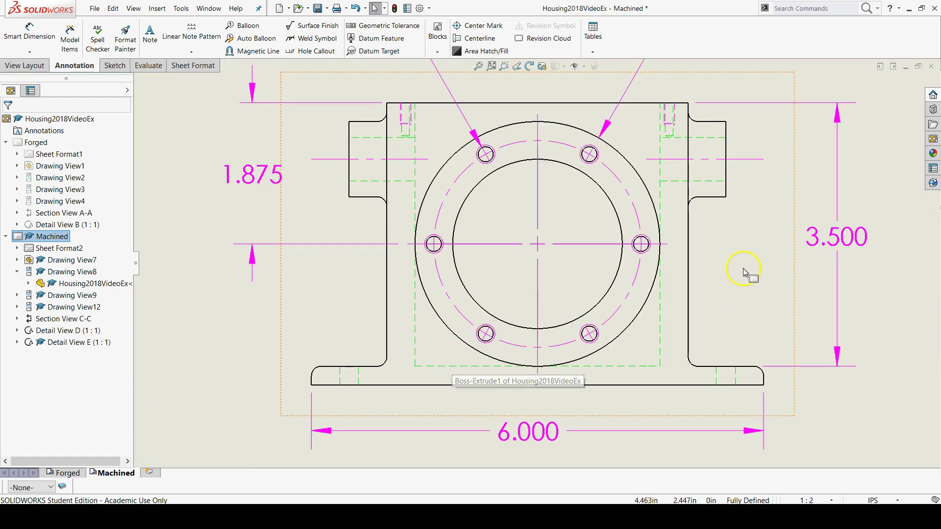
{"action": "scroll", "coordinate": [719, 273], "scroll_direction": "up", "scroll_amount": 4}
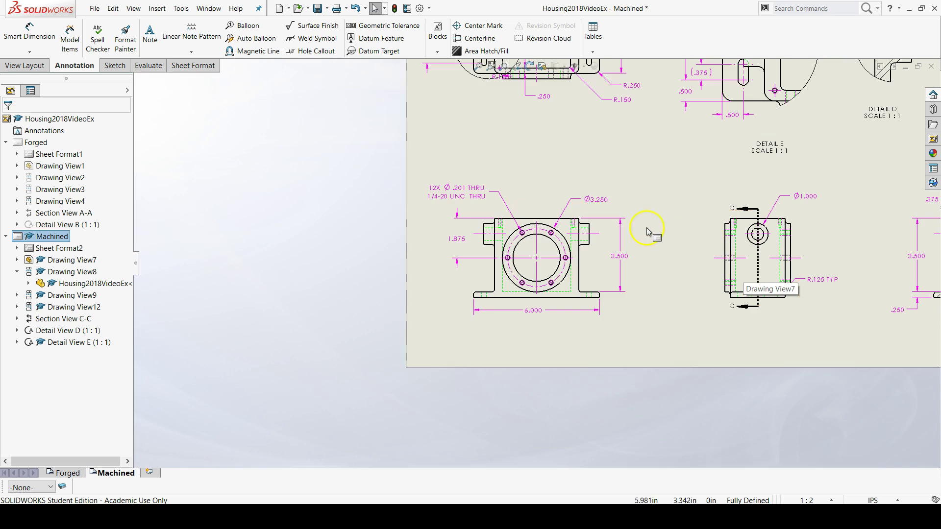
{"action": "scroll", "coordinate": [596, 206], "scroll_direction": "down", "scroll_amount": 2}
{"action": "left_click", "coordinate": [596, 206]}
{"action": "scroll", "coordinate": [564, 154], "scroll_direction": "up", "scroll_amount": 3}
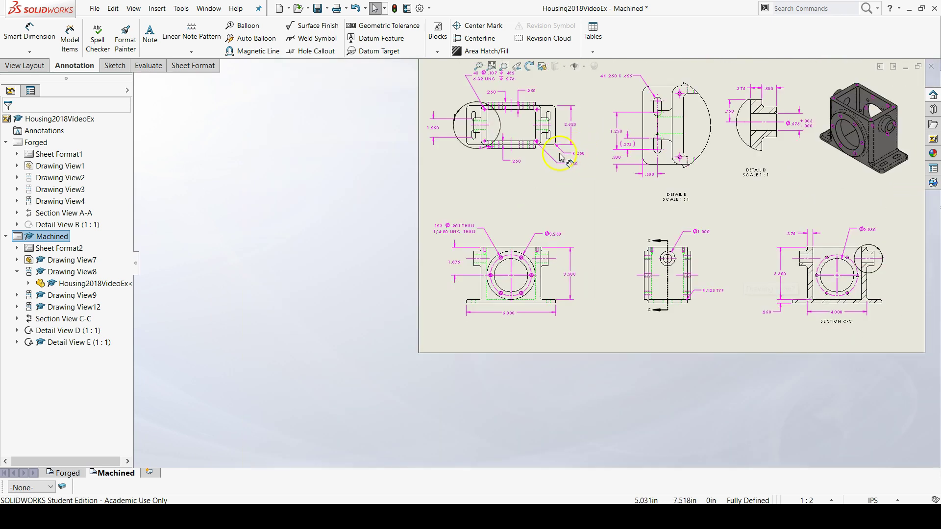
{"action": "scroll", "coordinate": [470, 230], "scroll_direction": "down", "scroll_amount": 5}
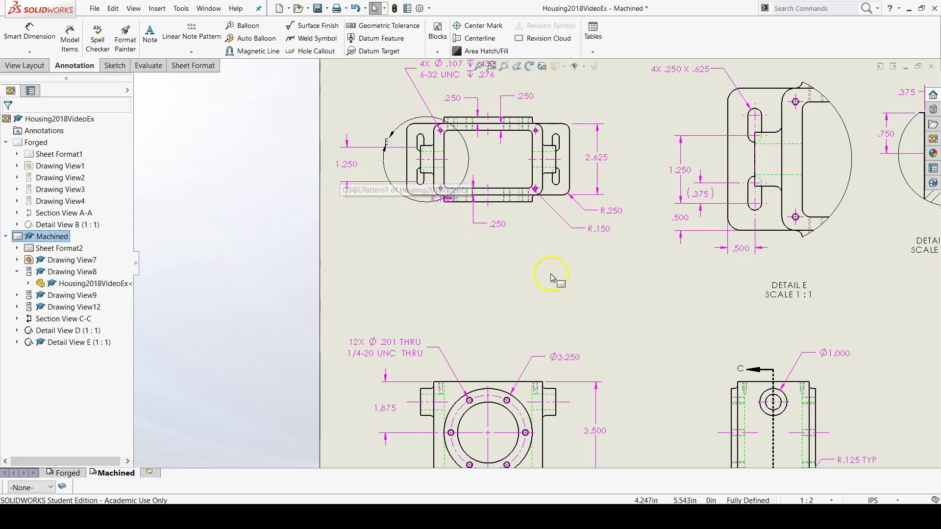
{"action": "scroll", "coordinate": [765, 223], "scroll_direction": "down", "scroll_amount": 1}
{"action": "scroll", "coordinate": [461, 169], "scroll_direction": "up", "scroll_amount": 1}
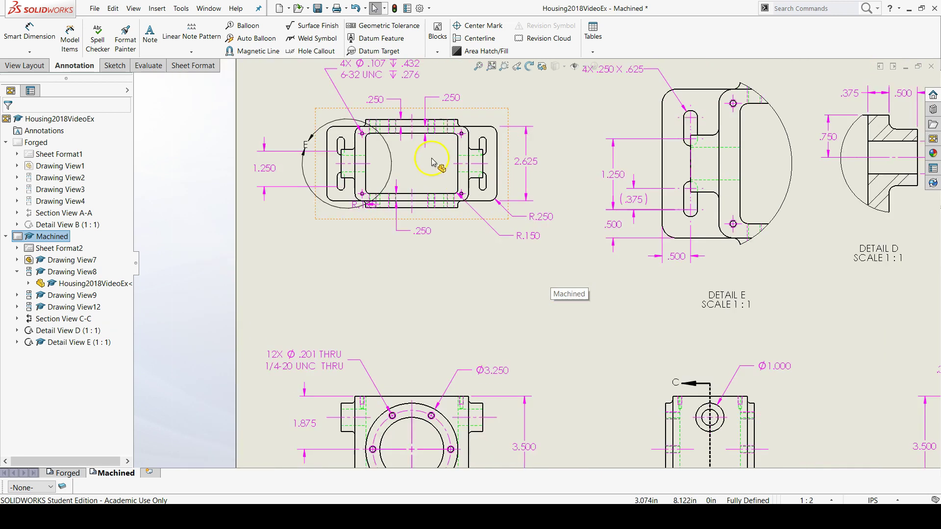
Delete the 1.250 slot spacing dimension from the top view on the Machined sheet.
{"action": "scroll", "coordinate": [432, 161], "scroll_direction": "down", "scroll_amount": 2}
{"action": "scroll", "coordinate": [454, 220], "scroll_direction": "down", "scroll_amount": 2}
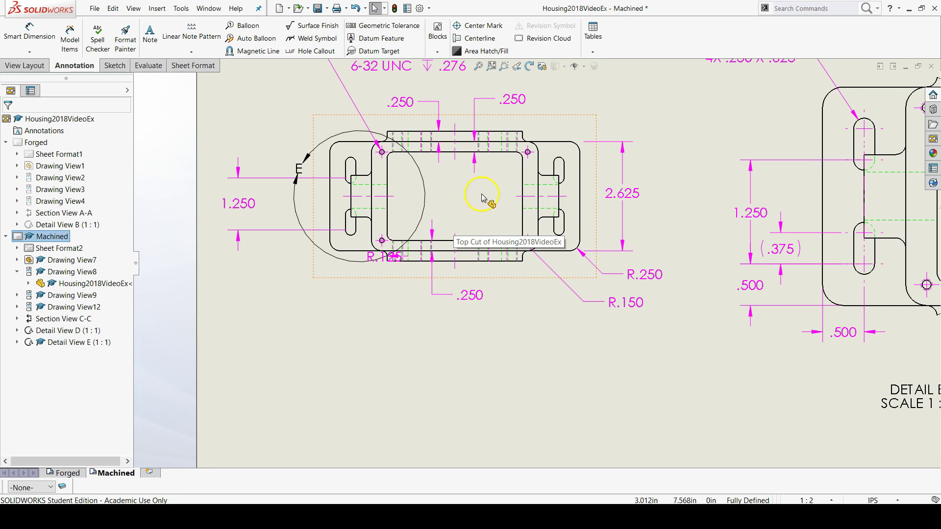
{"action": "scroll", "coordinate": [581, 188], "scroll_direction": "up", "scroll_amount": 2}
{"action": "scroll", "coordinate": [564, 209], "scroll_direction": "down", "scroll_amount": 1}
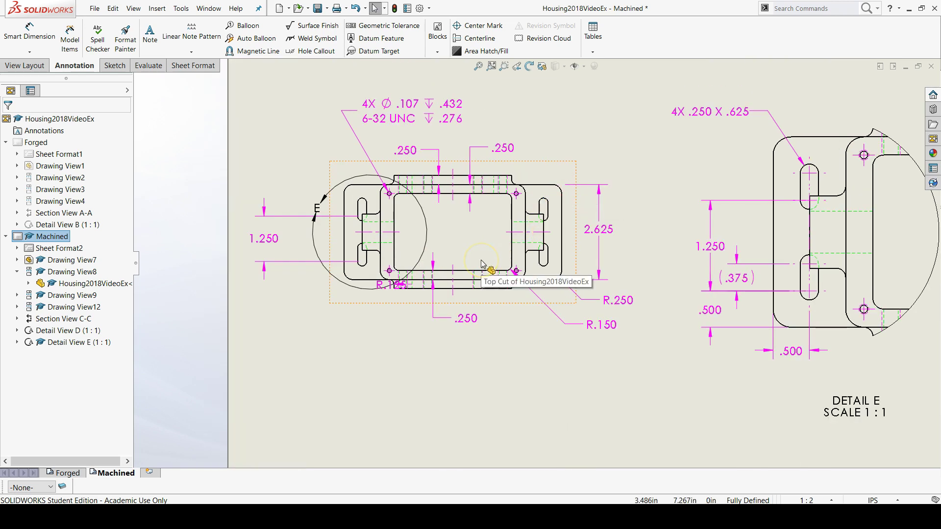
{"action": "left_click", "coordinate": [271, 241]}
{"action": "key", "text": "Escape"}
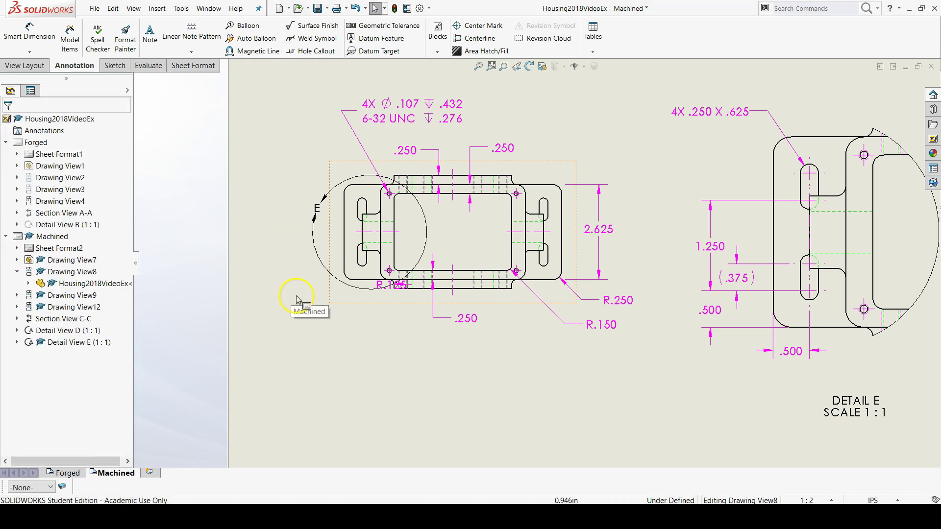
Pull the R.125 fillet dimension clear of the top view's lower edge and delete it.
{"action": "scroll", "coordinate": [387, 321], "scroll_direction": "down", "scroll_amount": 1}
{"action": "scroll", "coordinate": [387, 321], "scroll_direction": "down", "scroll_amount": 1}
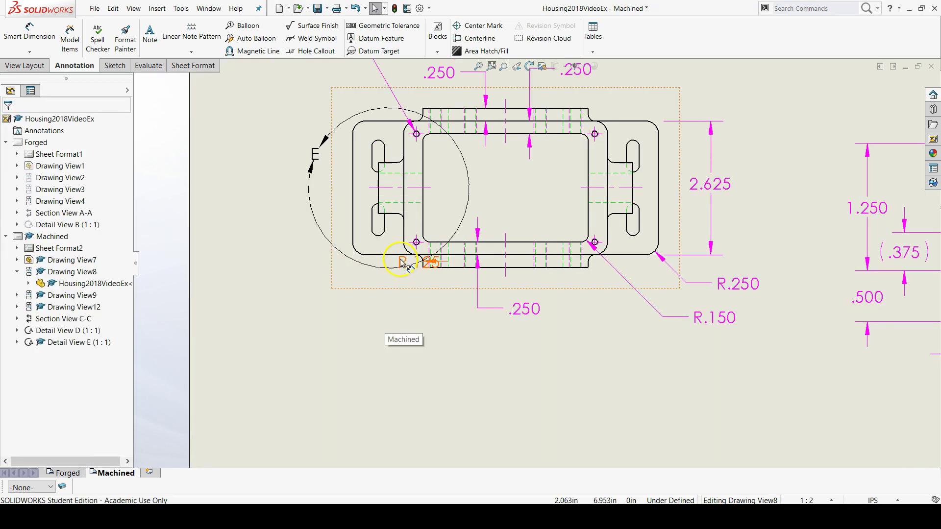
{"action": "mouse_move", "coordinate": [410, 265]}
{"action": "left_mouse_down"}
{"action": "mouse_move", "coordinate": [372, 339]}
{"action": "mouse_move", "coordinate": [386, 346]}
{"action": "left_mouse_up"}
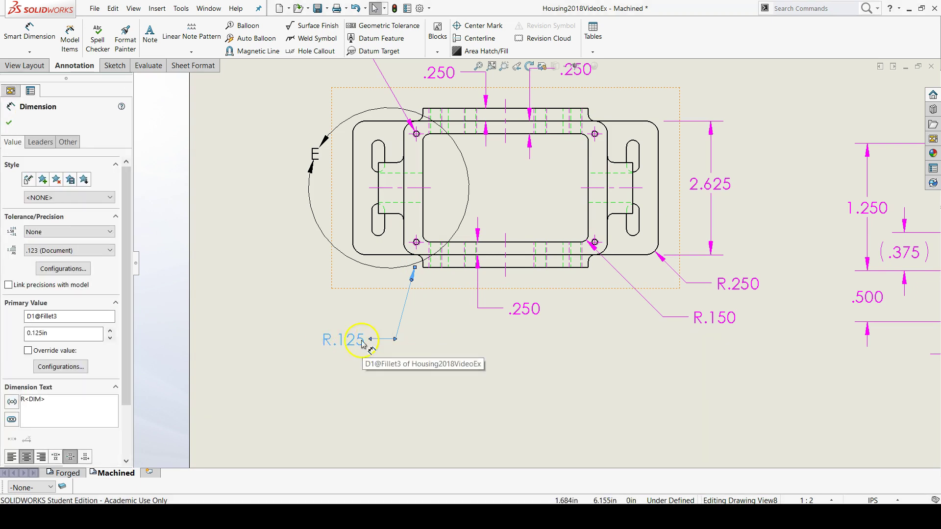
{"action": "key", "text": "Delete"}
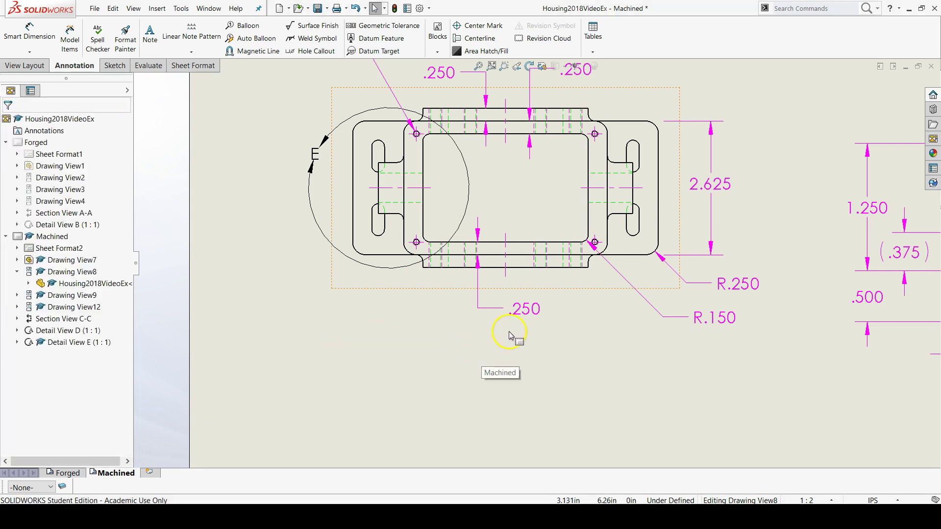
Shift the .250 wall dimension below the top view slightly to the right and deselect it.
{"action": "left_click_drag", "start_coordinate": [517, 307], "coordinate": [524, 306]}
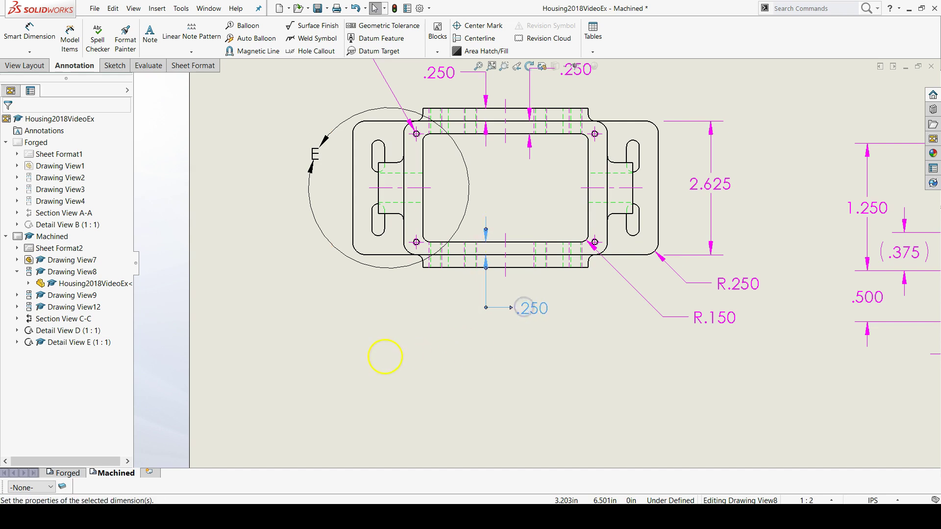
{"action": "left_click", "coordinate": [385, 357]}
{"action": "left_click", "coordinate": [517, 358]}
Review the top view's remaining dimensions and the overall layout of all views on the Machined sheet.
{"action": "scroll", "coordinate": [629, 301], "scroll_direction": "up", "scroll_amount": 2}
{"action": "scroll", "coordinate": [571, 147], "scroll_direction": "down", "scroll_amount": 2}
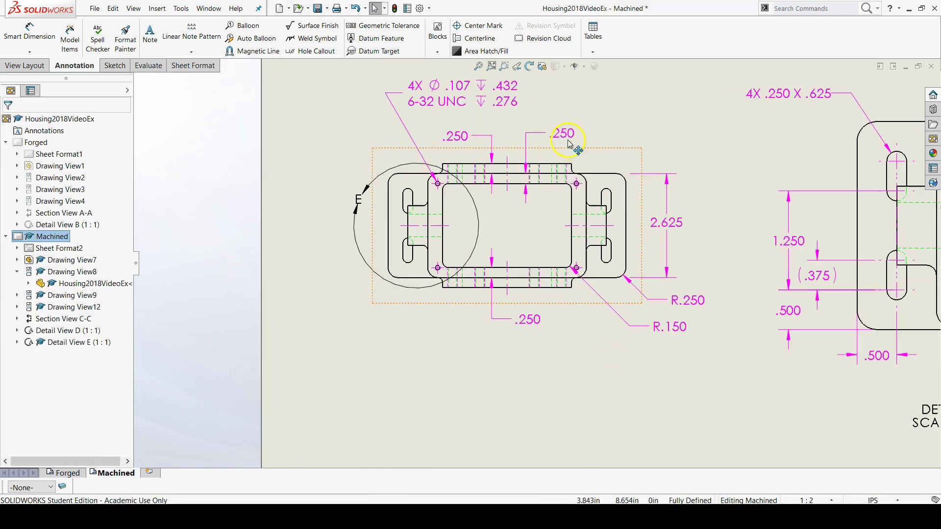
{"action": "scroll", "coordinate": [655, 233], "scroll_direction": "up", "scroll_amount": 1}
{"action": "scroll", "coordinate": [658, 214], "scroll_direction": "down", "scroll_amount": 1}
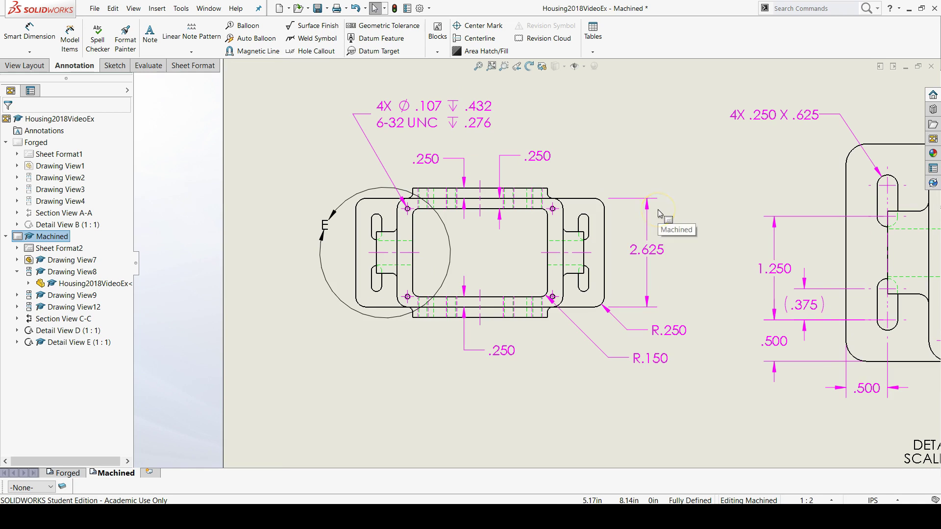
{"action": "scroll", "coordinate": [709, 361], "scroll_direction": "up", "scroll_amount": 3}
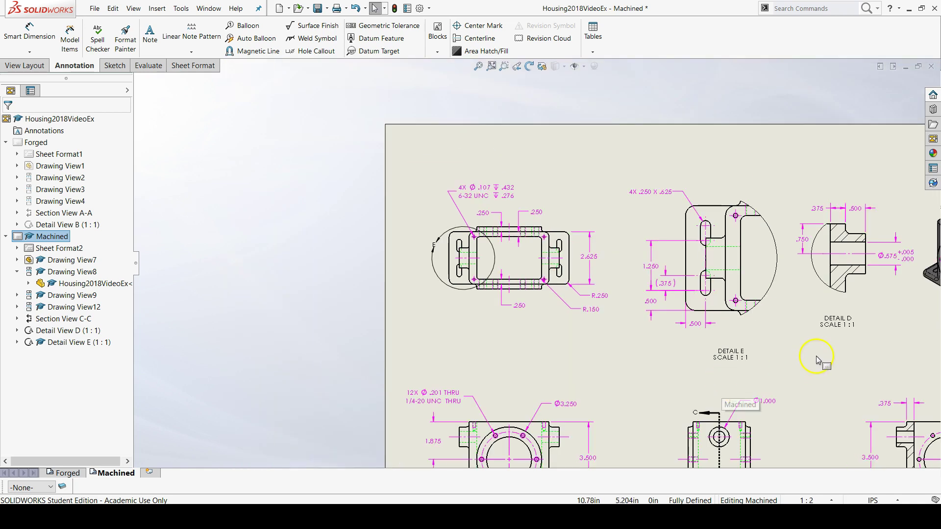
{"action": "scroll", "coordinate": [816, 356], "scroll_direction": "down", "scroll_amount": 2}
{"action": "scroll", "coordinate": [813, 364], "scroll_direction": "up", "scroll_amount": 5}
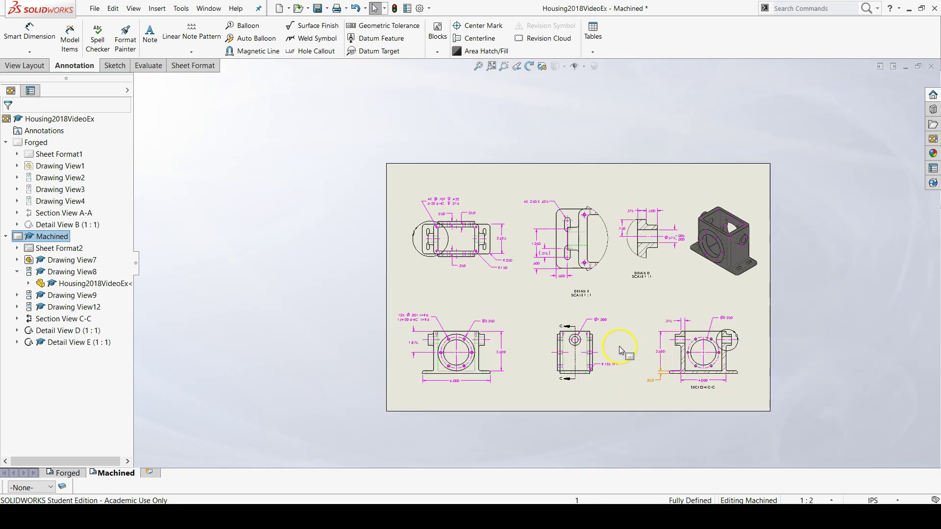
{"action": "scroll", "coordinate": [613, 345], "scroll_direction": "down", "scroll_amount": 4}
{"action": "key", "text": "f"}
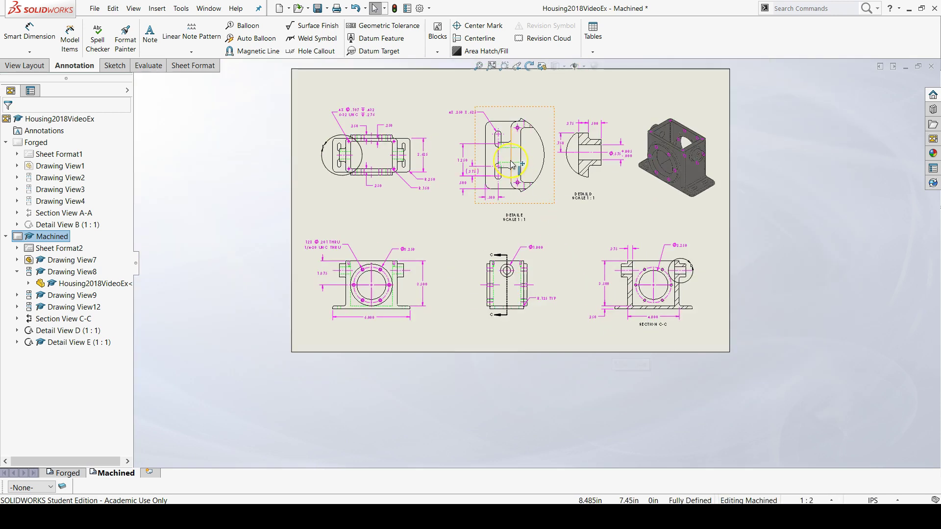